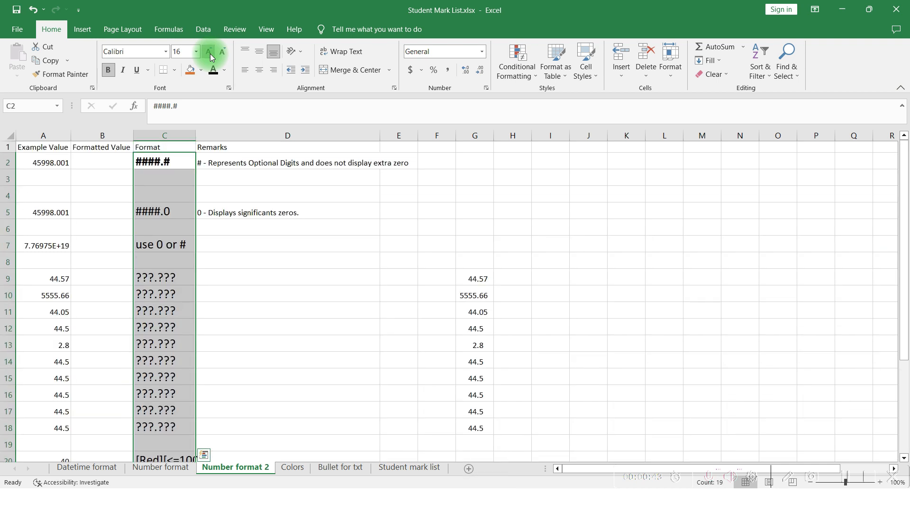
left_click(210, 53)
left_click(209, 53)
left_click(210, 53)
Increase the Format column's font size to 24 and autofit the column's width
key("alt+o")
key("c")
key("a")
key("Down")
key("Up")
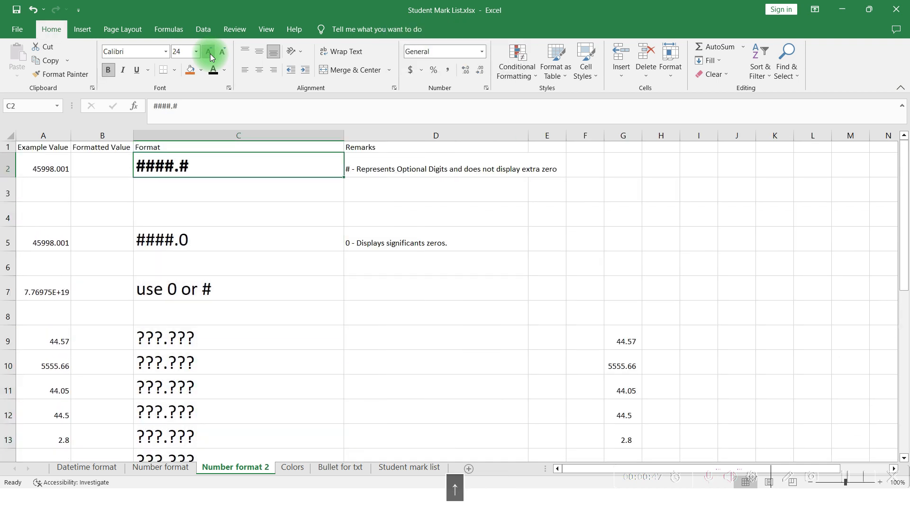
Select the Example Value numbers in column A and increase their font size to 26
left_click(58, 152)
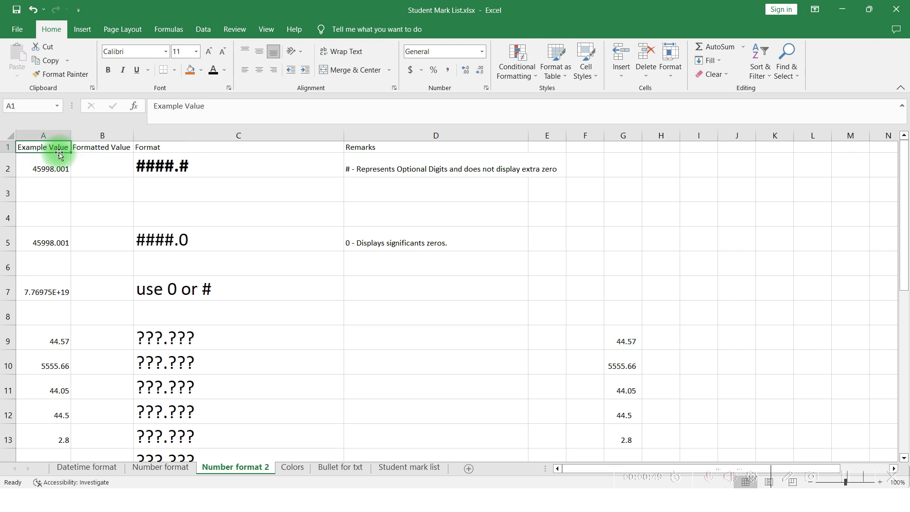
key("Right")
key("Left")
key("Down")
key("Down")
key("Up")
key("ctrl+shift+Down")
key("ctrl+shift+Down")
key("ctrl+shift+Down")
key("ctrl+shift+Down")
key("ctrl+shift+Down")
key("ctrl+shift+Down")
key("ctrl+shift+Up")
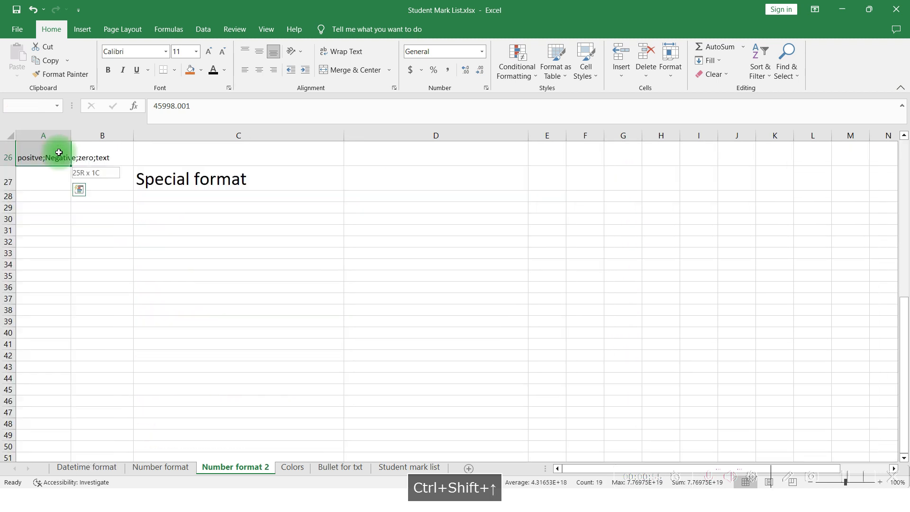
left_click(207, 50)
left_click(206, 50)
left_click(207, 50)
left_click(208, 51)
left_click(209, 53)
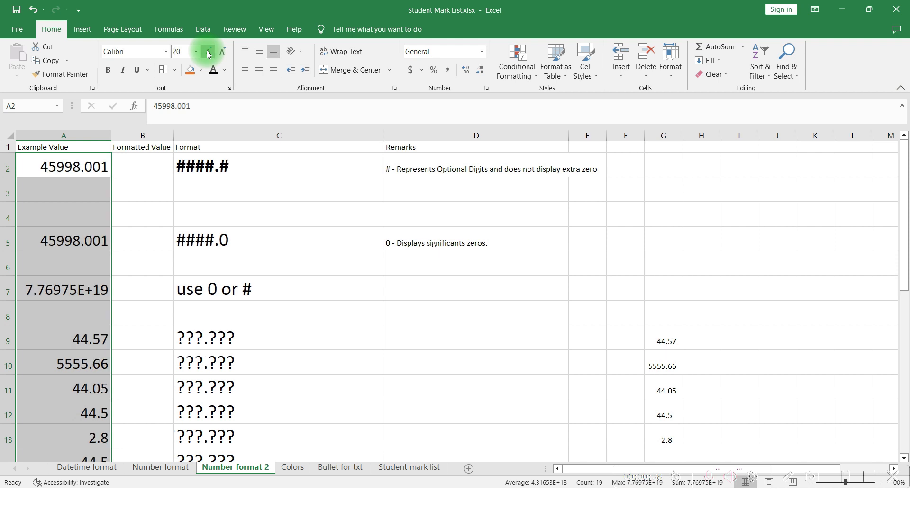
left_click(209, 53)
left_click(209, 53)
left_click(209, 53)
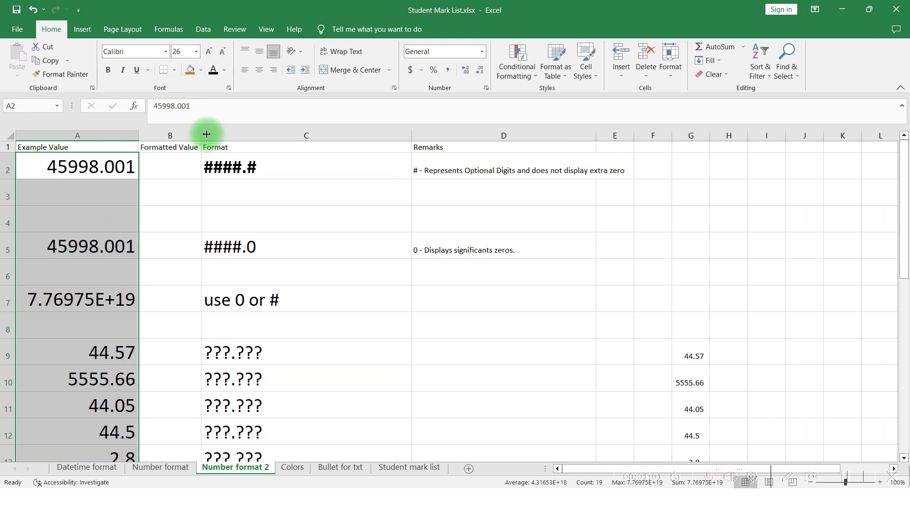
Copy the example value from A2 into the Formatted Value cell B2
left_click(232, 158)
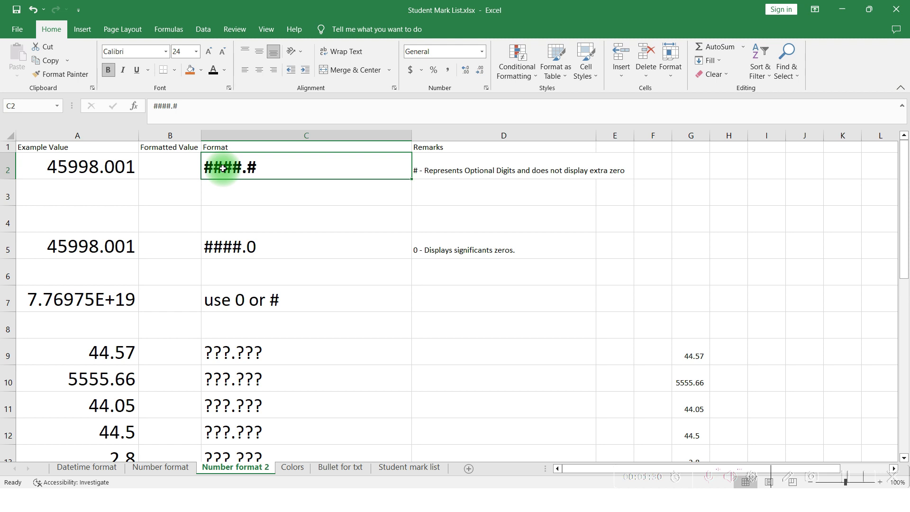
left_click(487, 168)
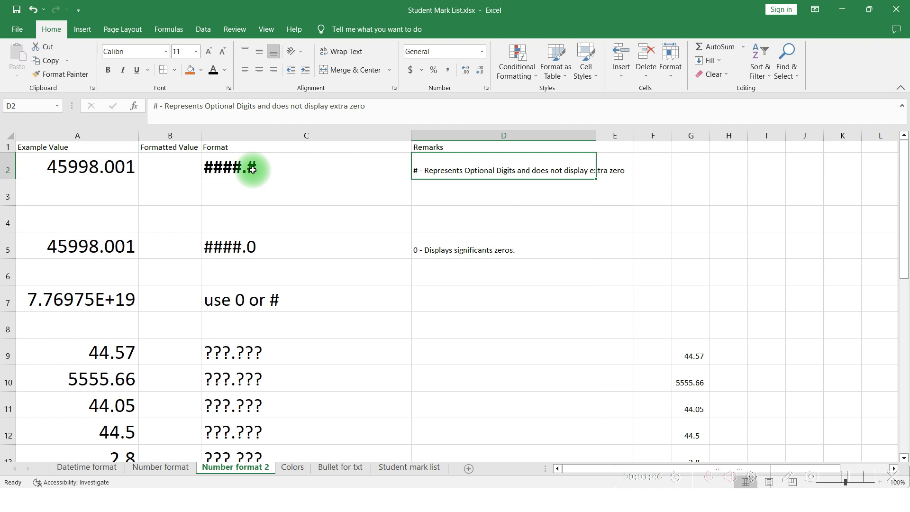
left_click(122, 166)
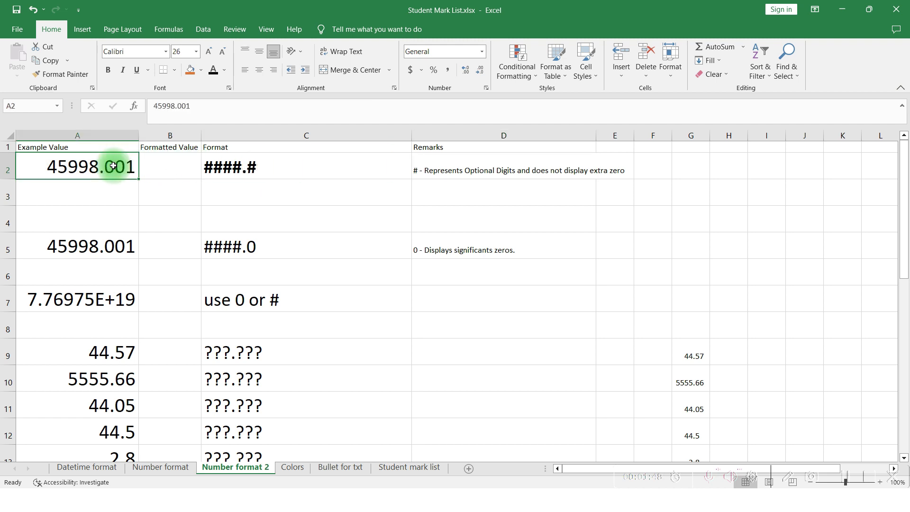
key("ctrl+c")
key("Right")
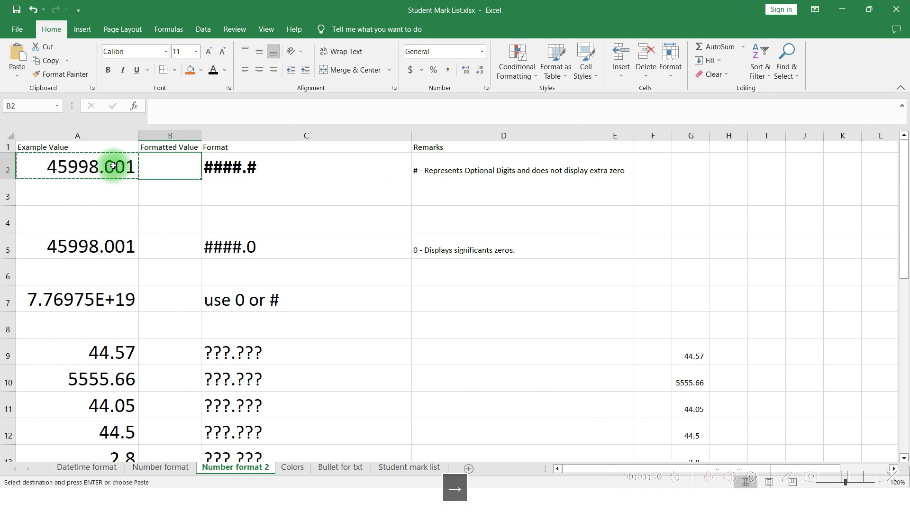
key("ctrl+v")
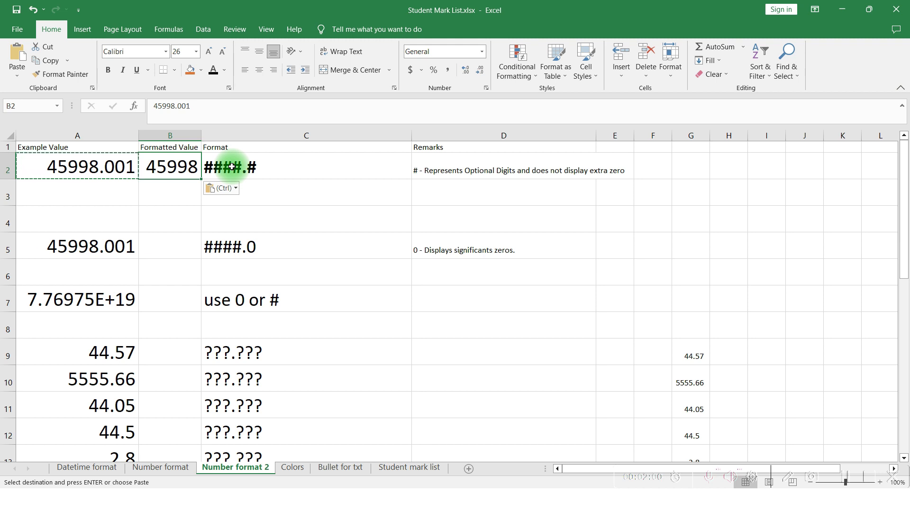
Autofit the width of the Formatted Value column B
key("alt+o")
key("c")
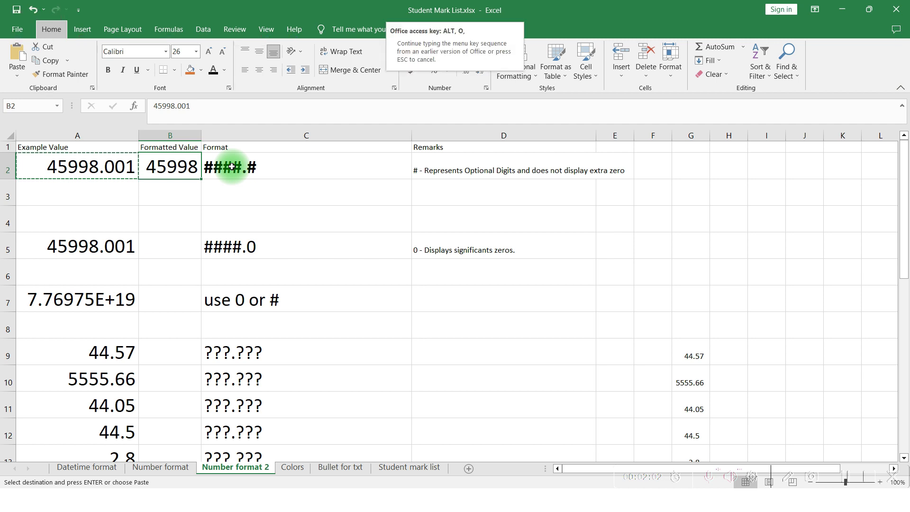
key("a")
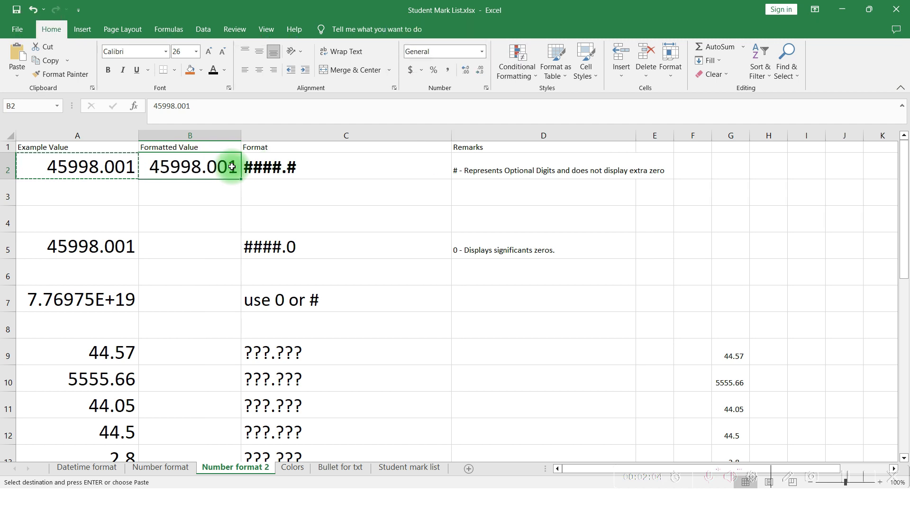
key("Escape")
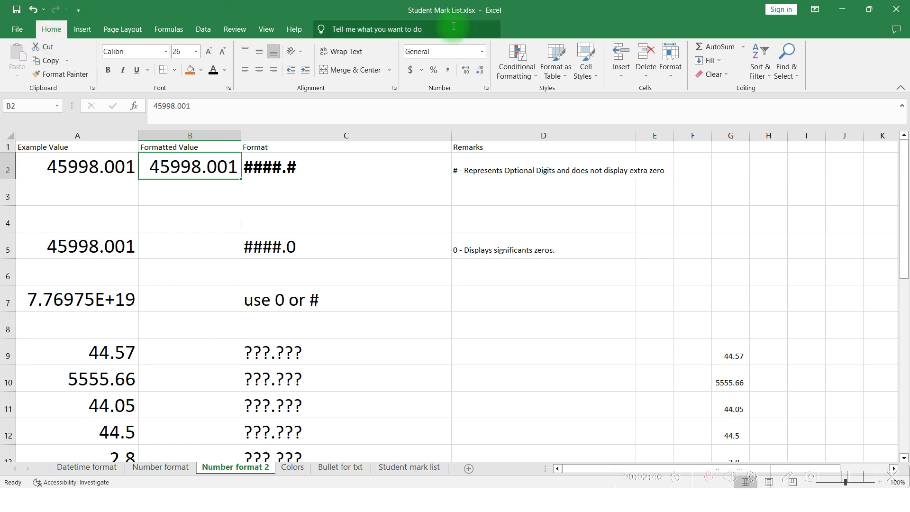
left_click(670, 72)
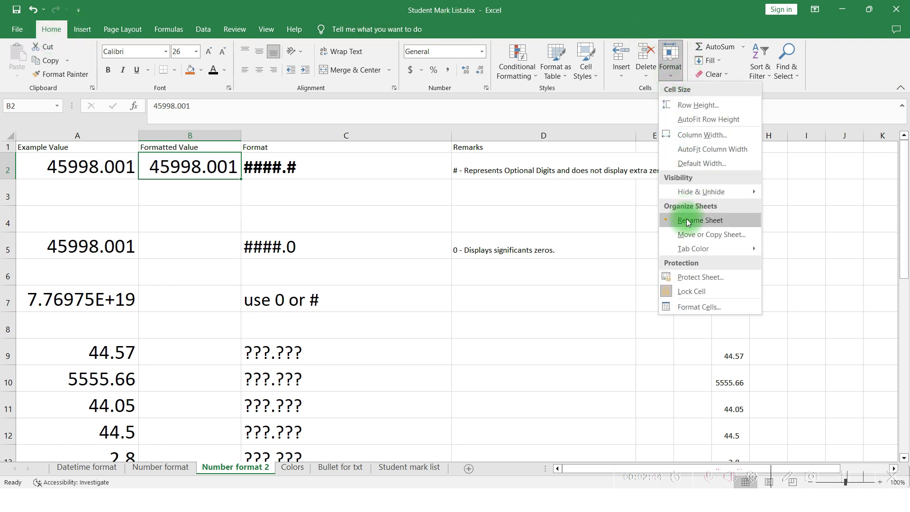
left_click(696, 308)
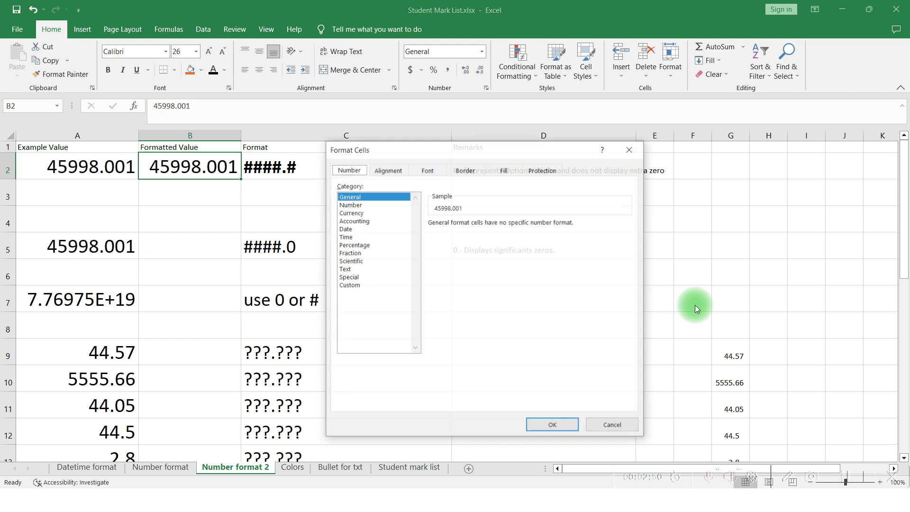
left_click(637, 149)
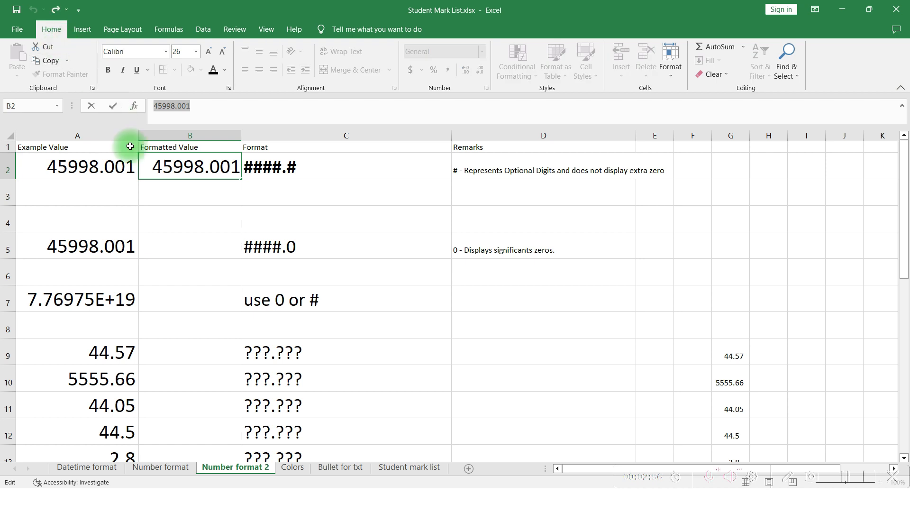
left_click(148, 189)
left_click(171, 168)
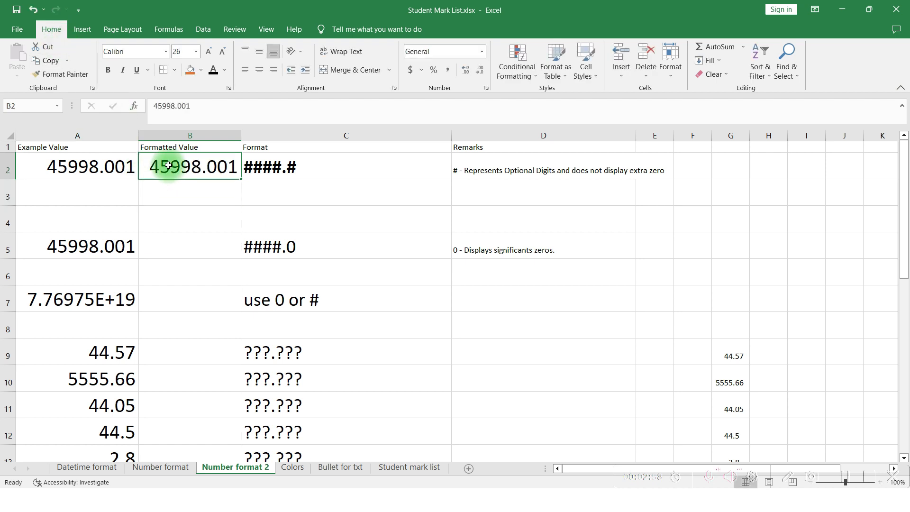
left_click_drag(112, 36, 206, 66)
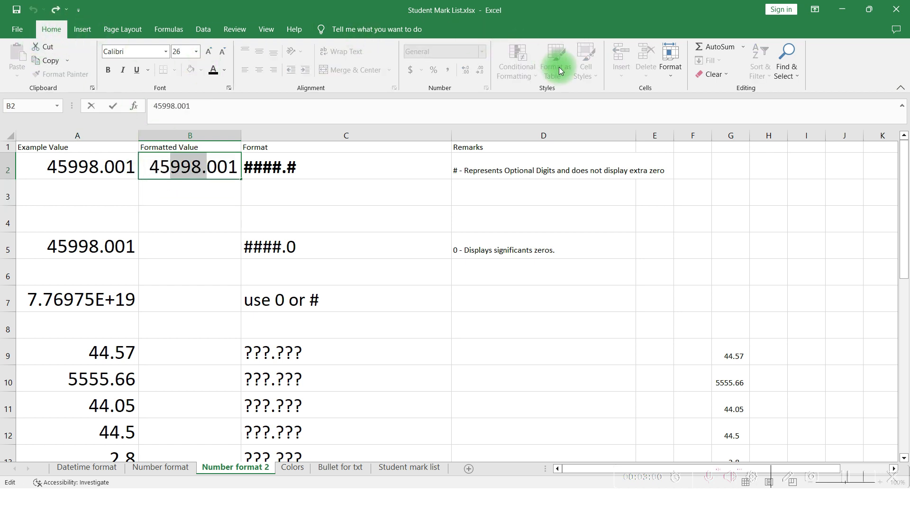
left_click(175, 213)
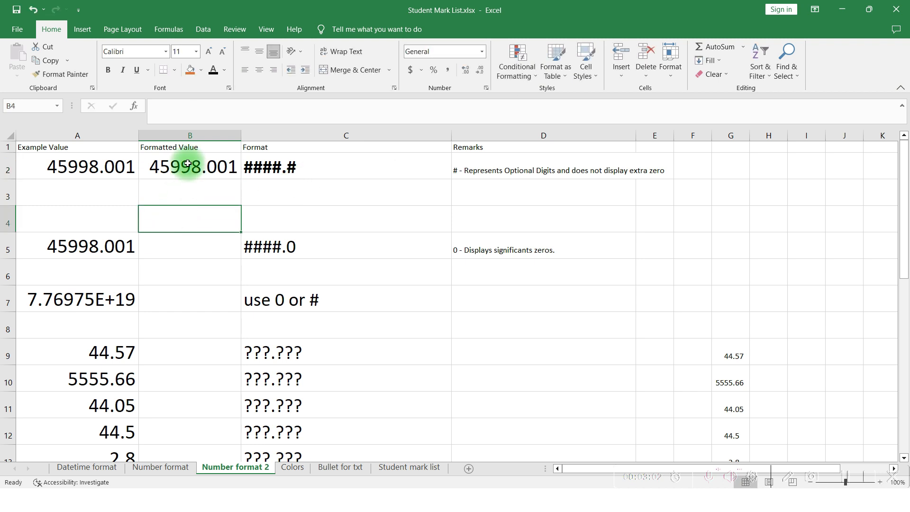
left_click(188, 163)
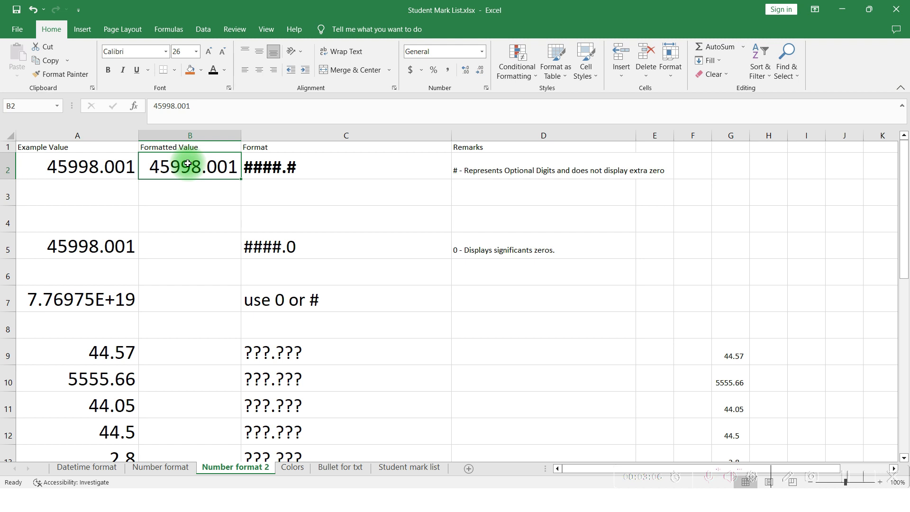
Apply the custom number format ####.# to cell B2 through the Format Cells dialog
key("alt")
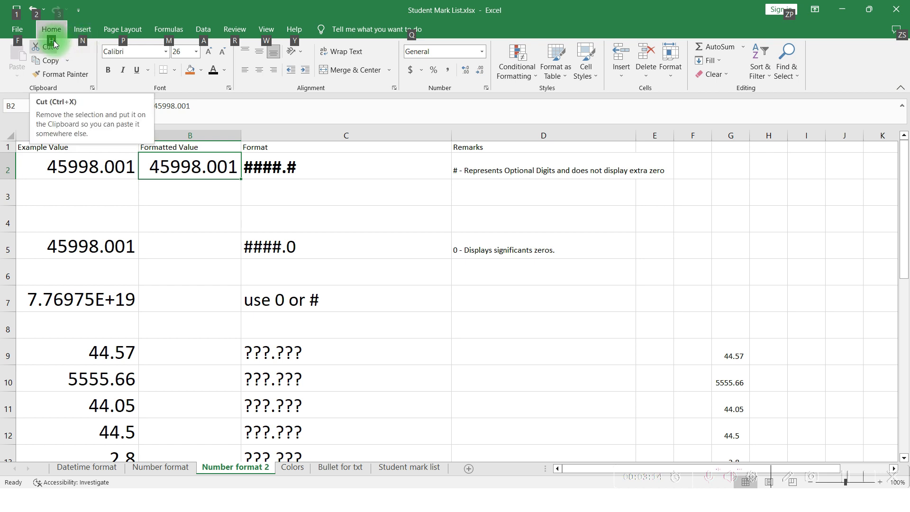
key("h")
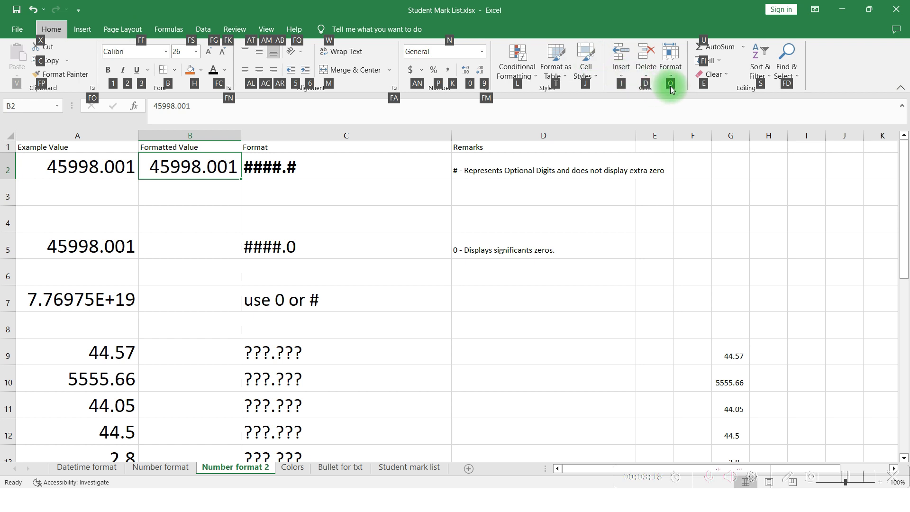
key("o")
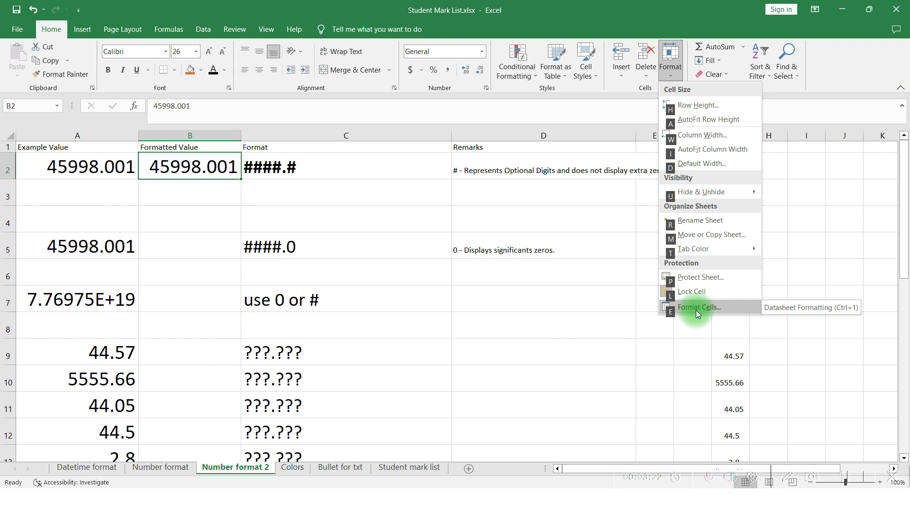
left_click(672, 313)
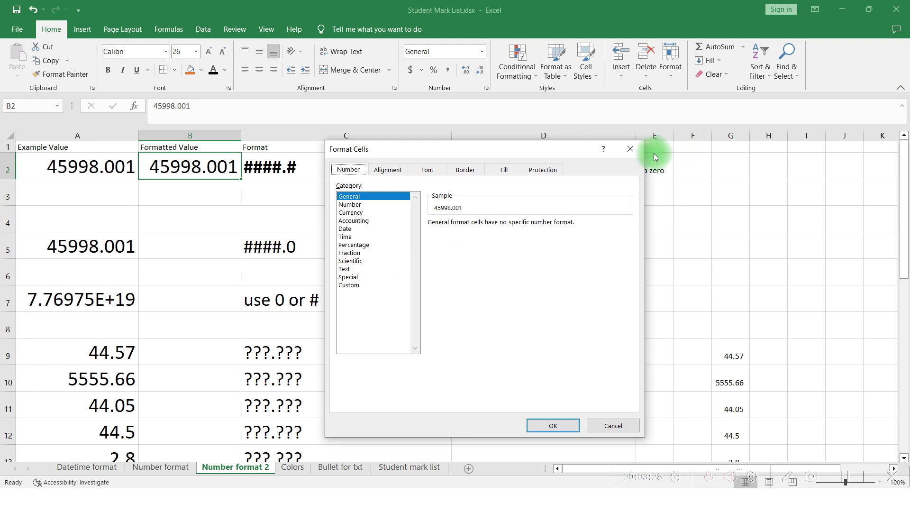
left_click(351, 286)
left_click_drag(466, 230, 416, 235)
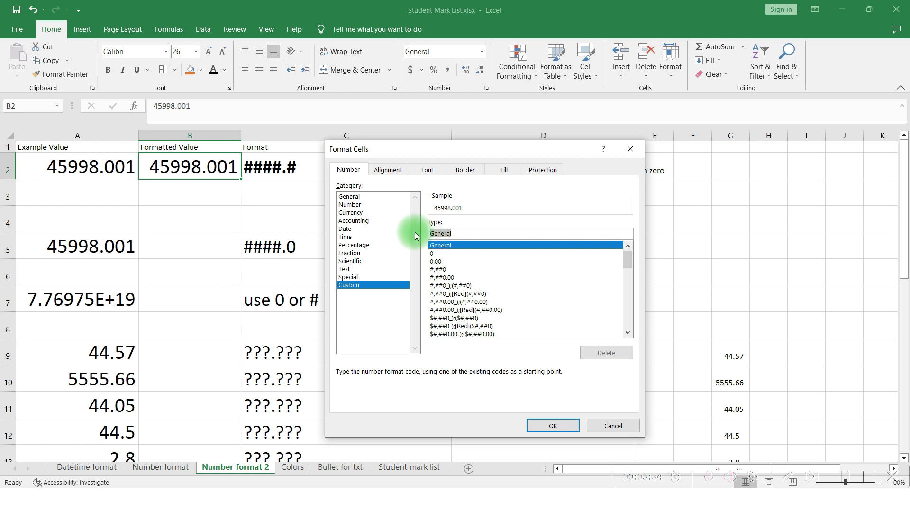
type("###")
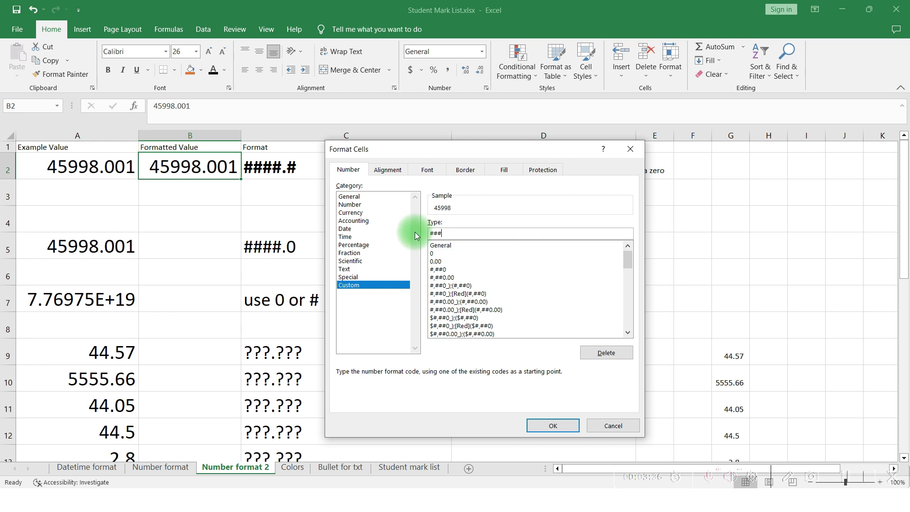
type("#.#")
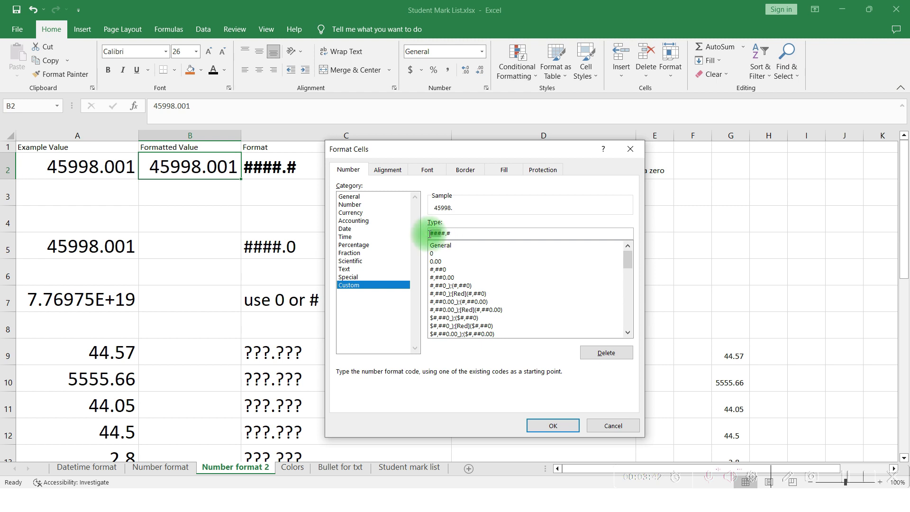
left_click_drag(428, 234, 448, 234)
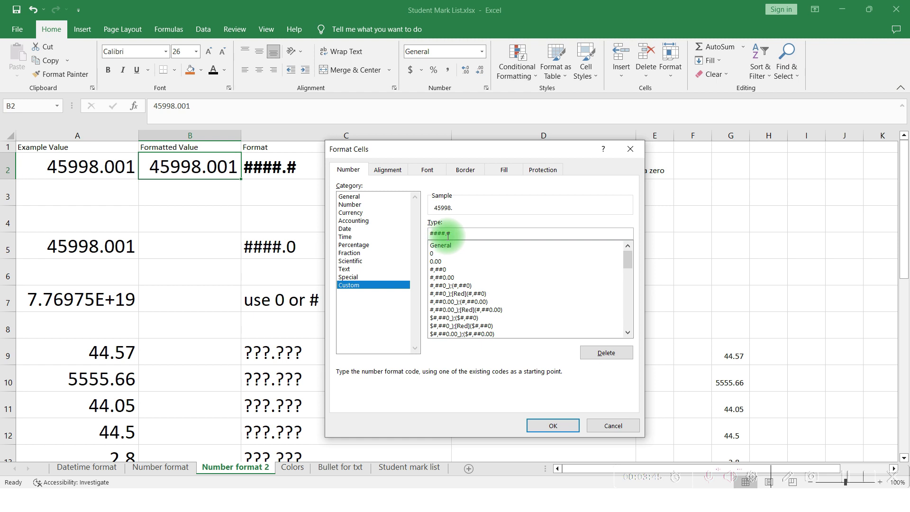
left_click(459, 235)
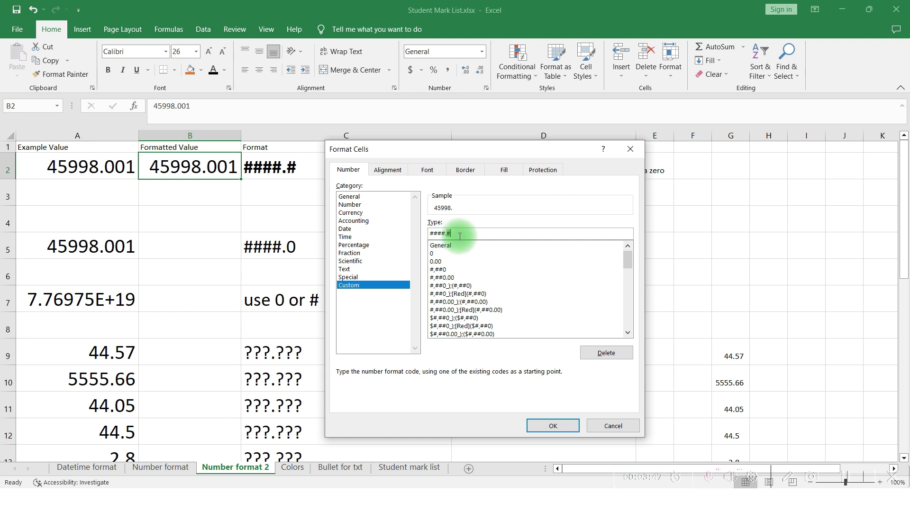
left_click(534, 422)
left_click_drag(534, 422, 223, 176)
left_click(223, 177)
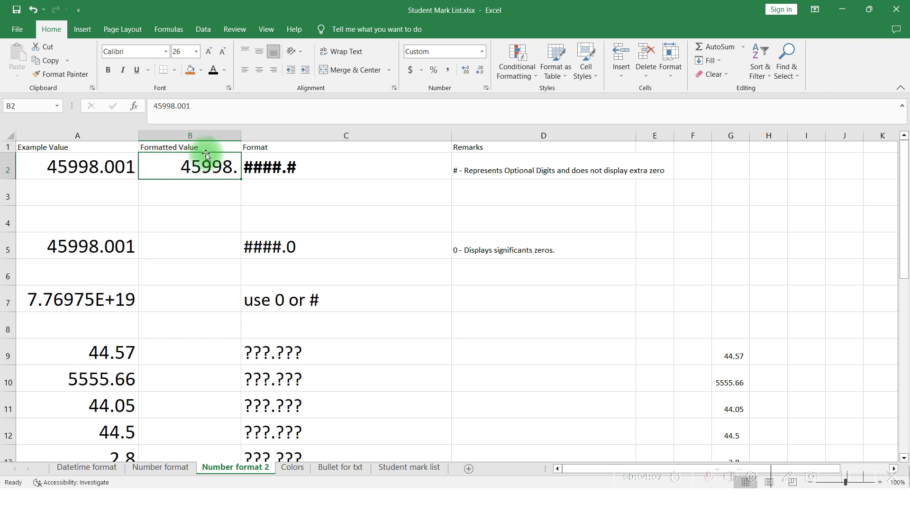
left_click_drag(206, 154, 180, 104)
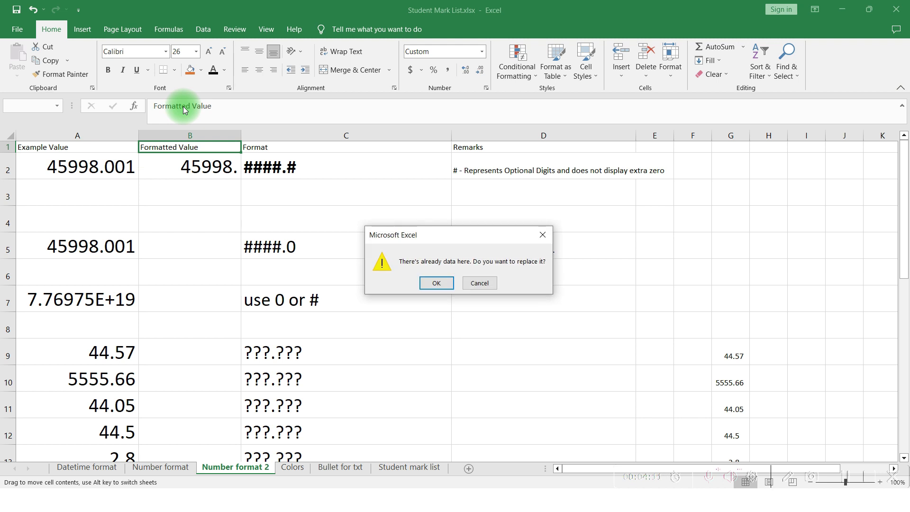
key("Escape")
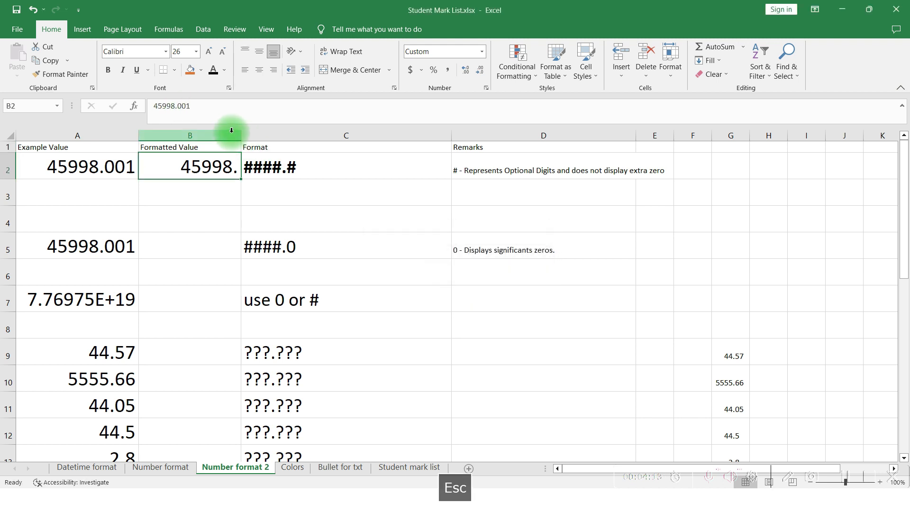
Change the value in B2 to 45998.071
left_click(184, 106)
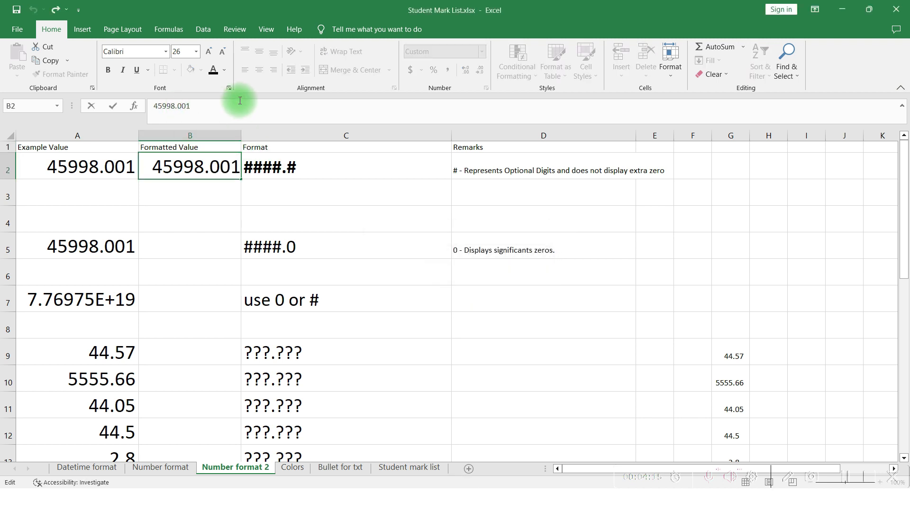
key("shift+Right")
type("7")
key("Return")
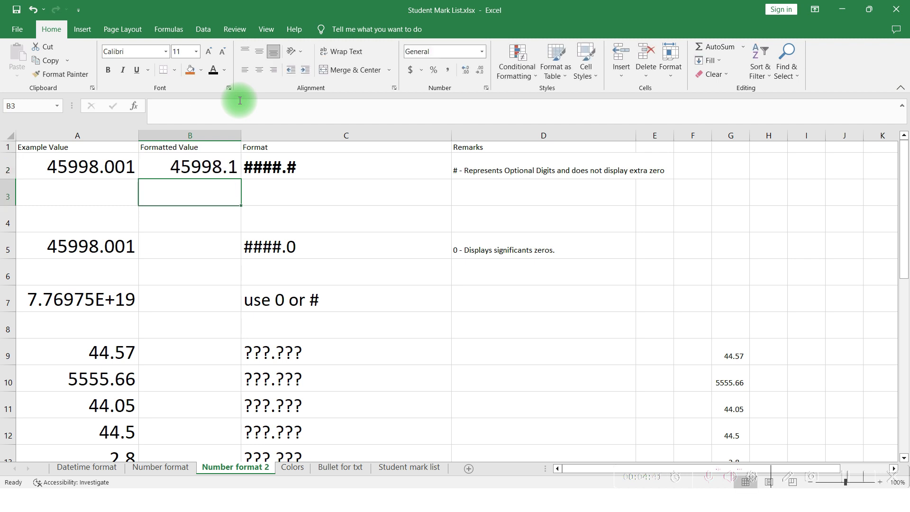
key("Up")
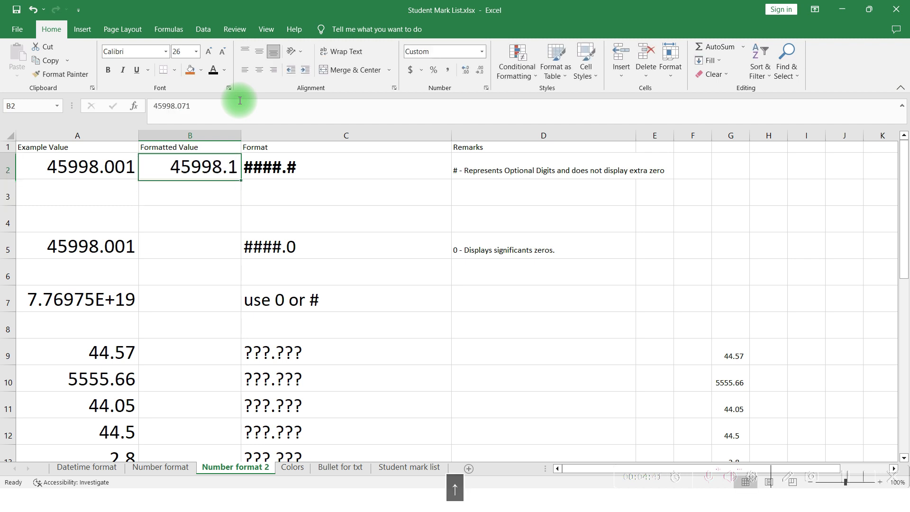
Change the value in B2 to 45998.051
left_click(181, 107)
left_click_drag(181, 109, 183, 109)
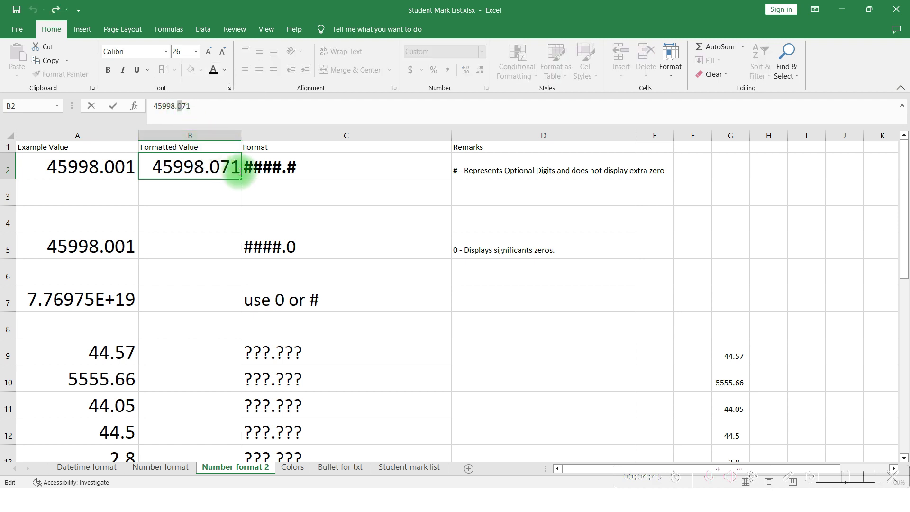
left_click(229, 171)
left_click_drag(229, 171, 220, 170)
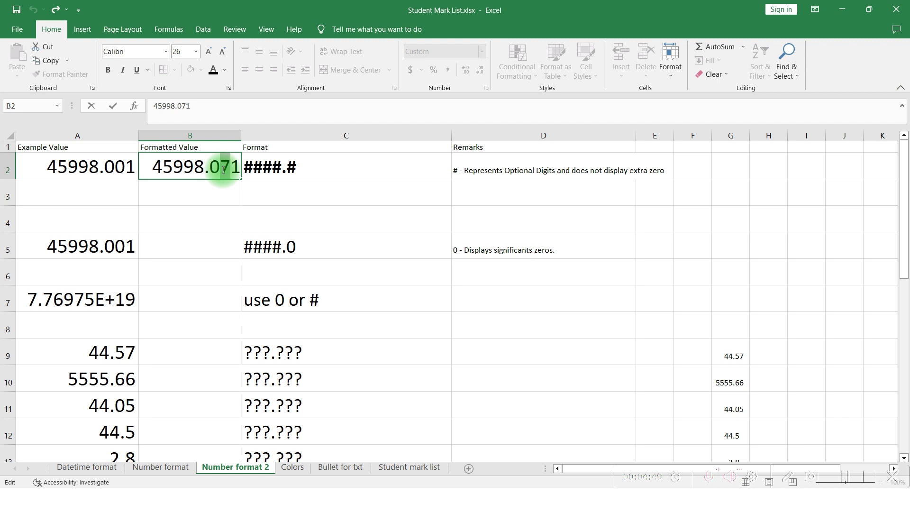
type("5")
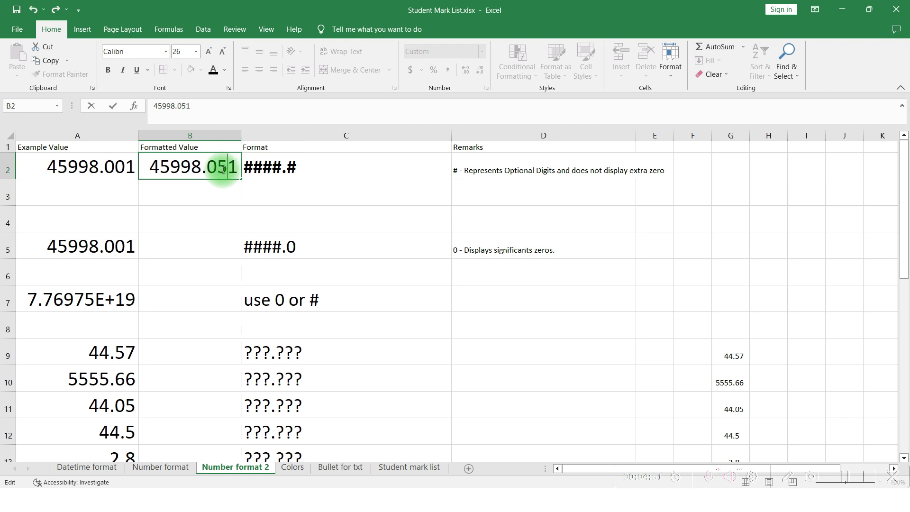
key("Return")
left_click(222, 169)
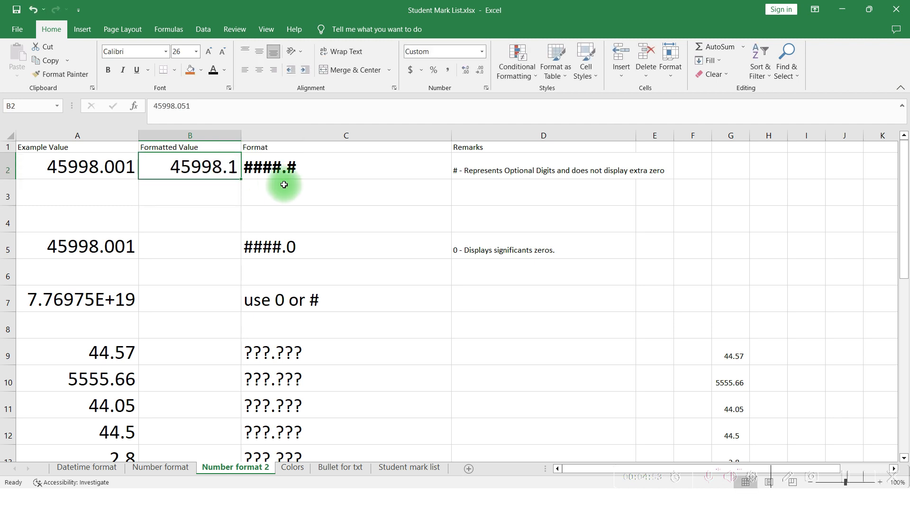
Change the value in B2 to 45998.041
left_click(187, 105)
key("BackSpace")
type("4")
key("Return")
key("Up")
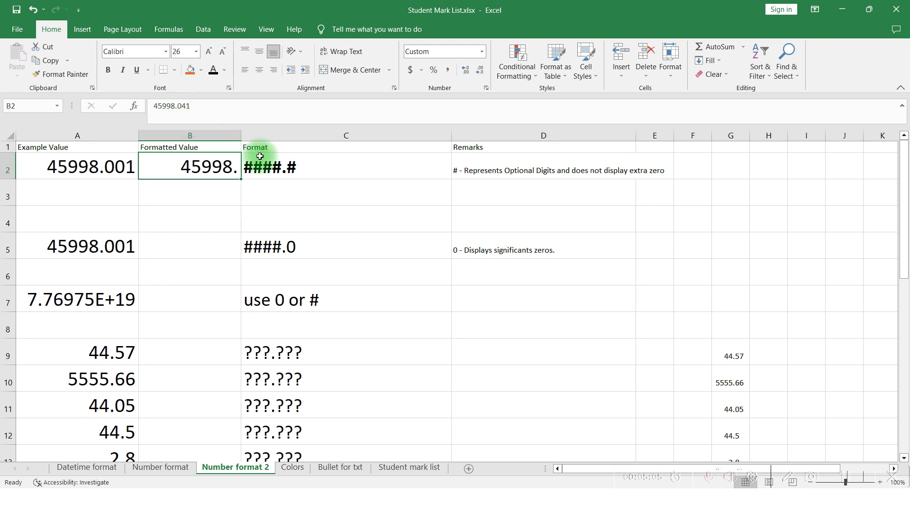
Change the value in B2 to 45998.241
left_click(190, 106)
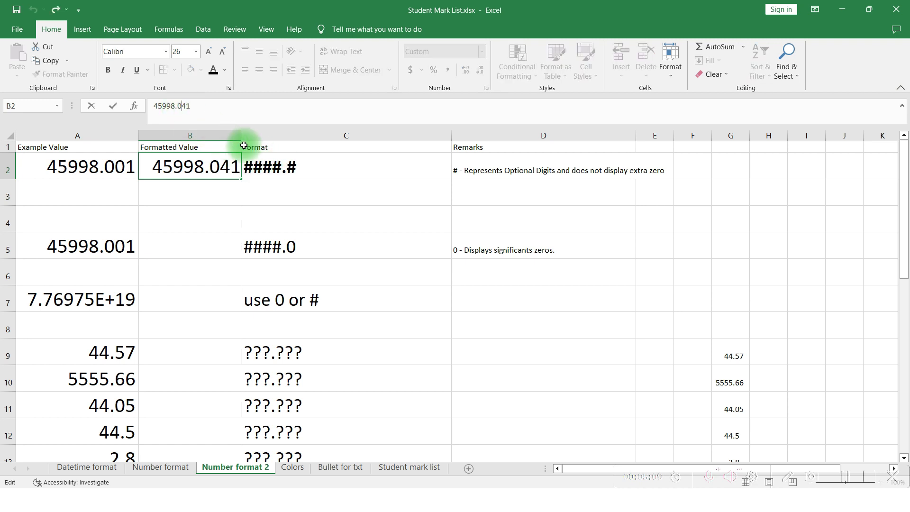
key("BackSpace")
type("2")
key("Return")
key("Up")
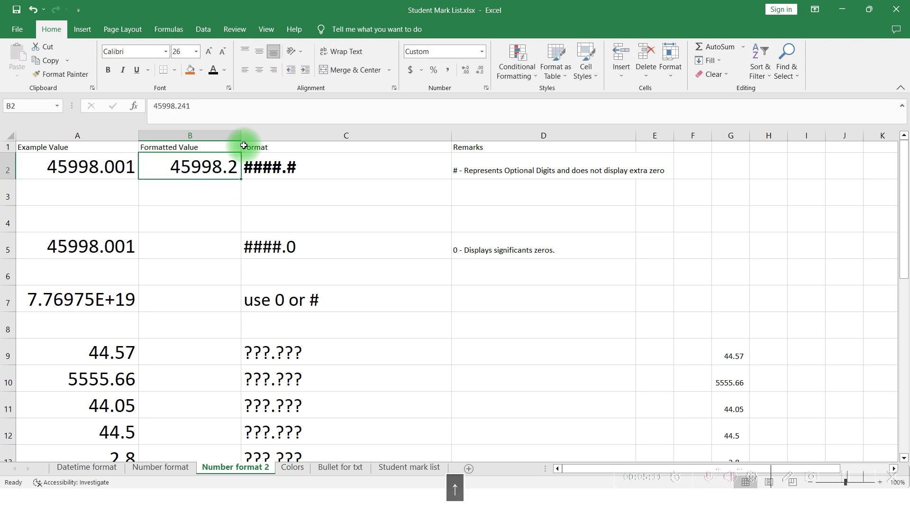
Apply the custom number format ####.## to cell B2 in the Format Cells dialog
key("Right")
key("Left")
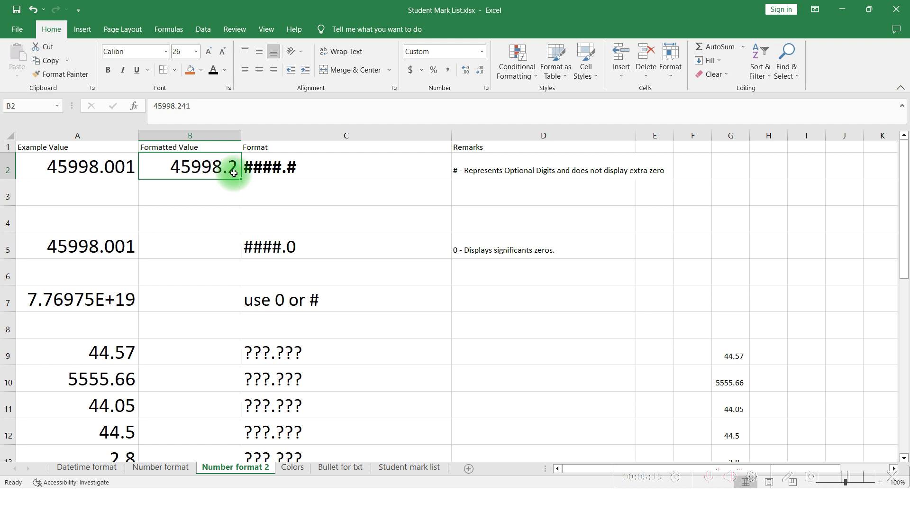
left_click(295, 171)
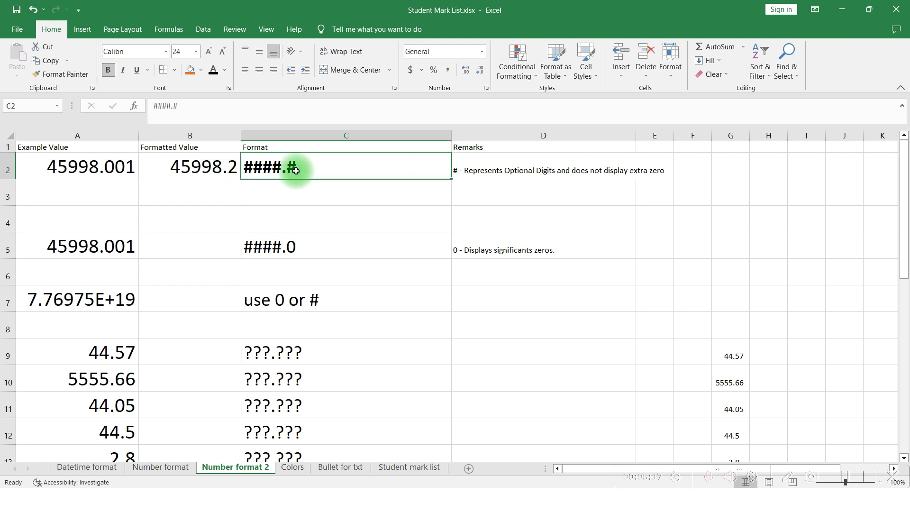
left_click(237, 163)
key("ctrl+1")
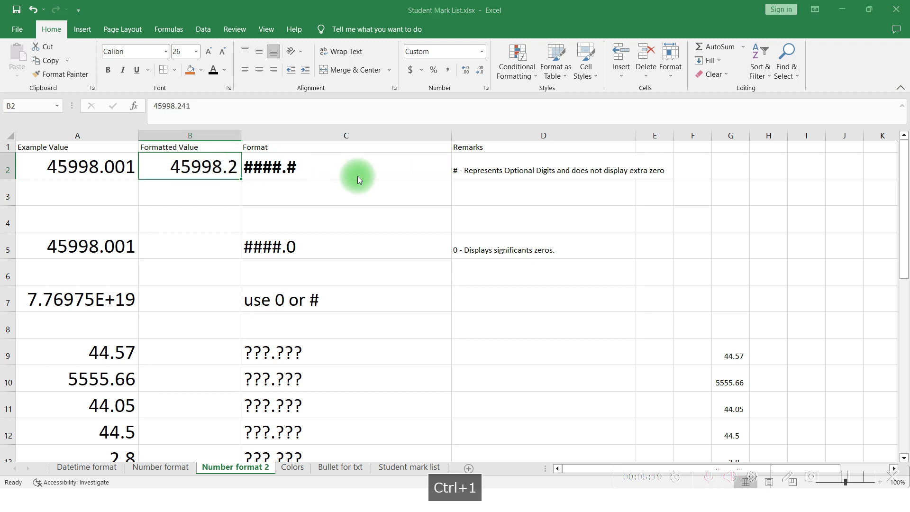
left_click(462, 232)
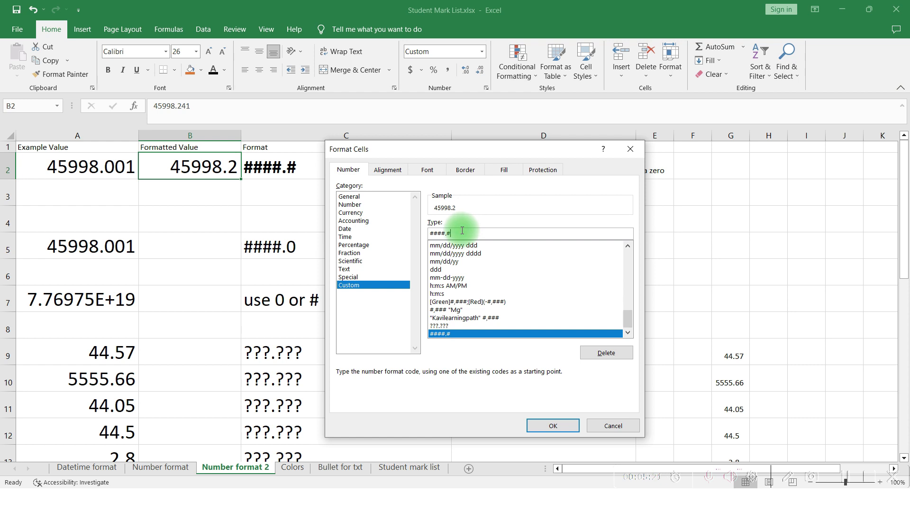
type("#")
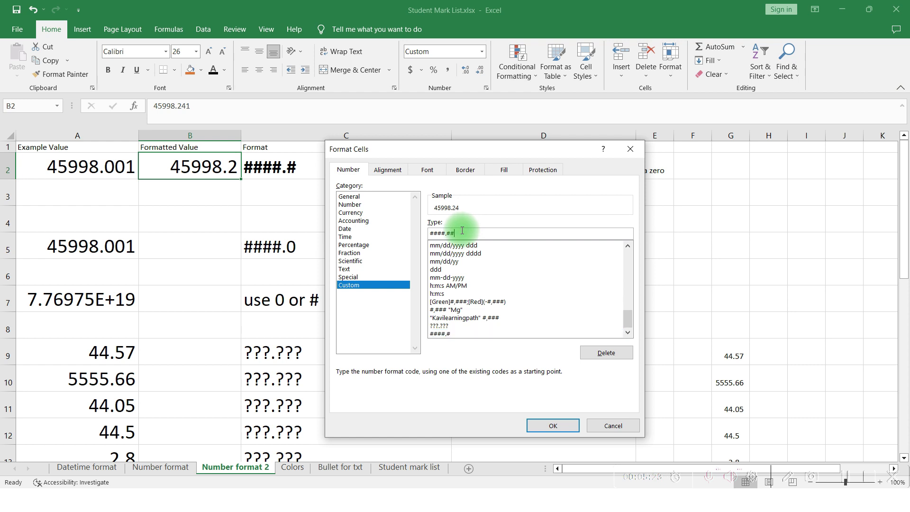
key("Return")
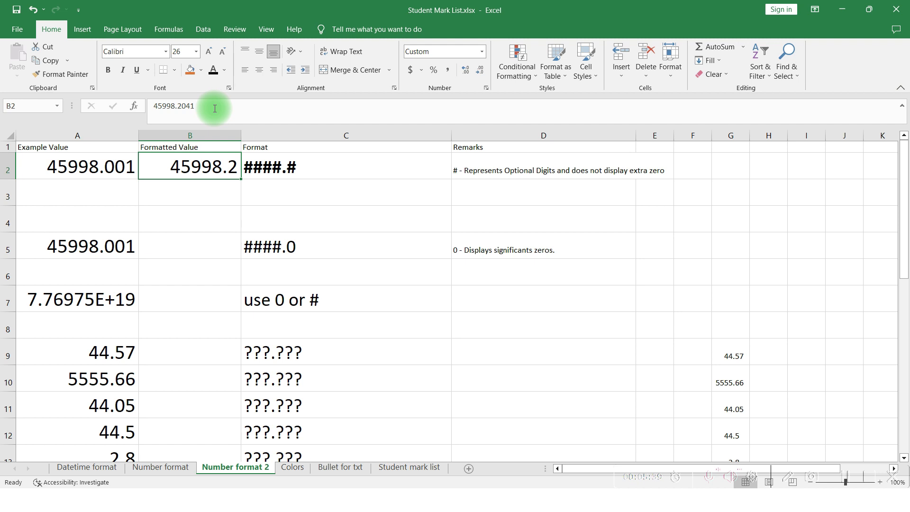
Change the value in B2 to 45998.2051, then undo that change
left_click(183, 108)
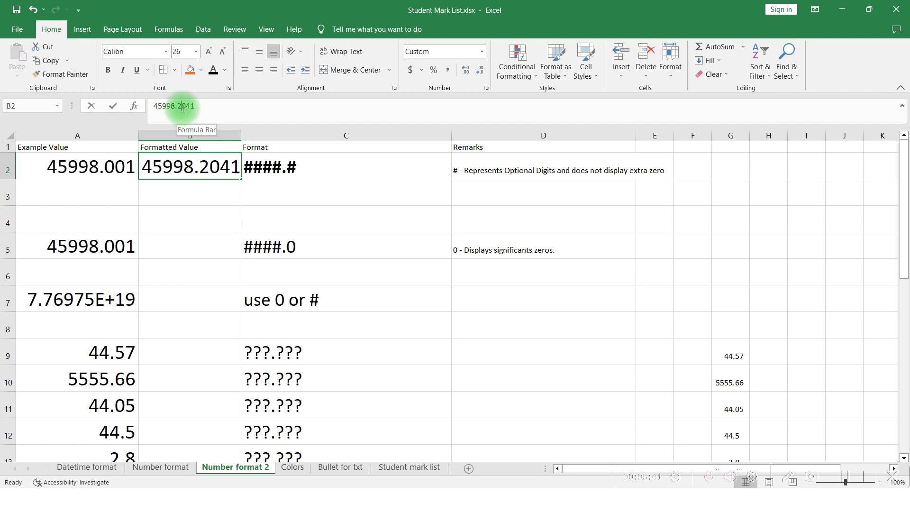
key("Escape")
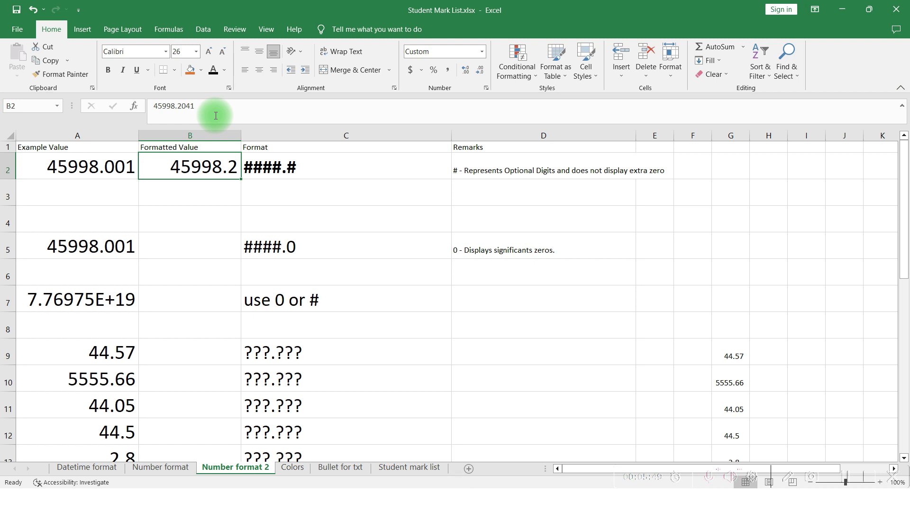
key("F2")
key("Left")
key("Left")
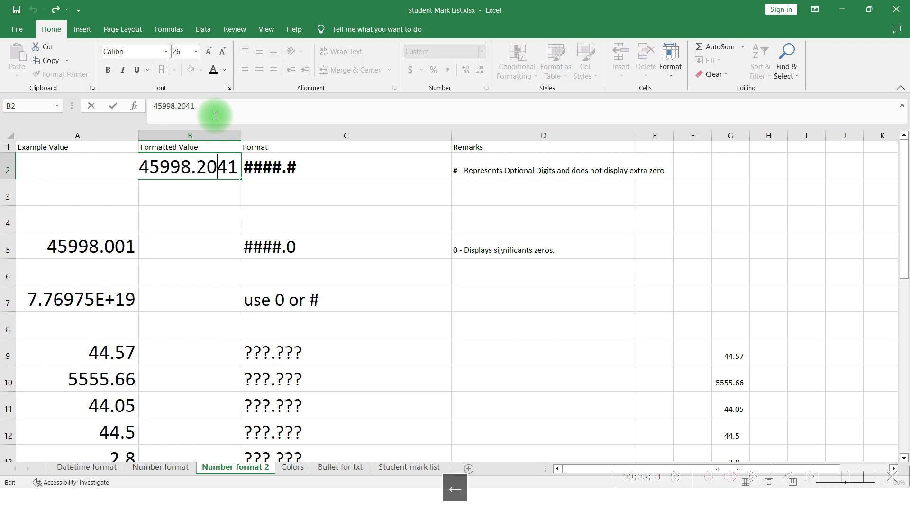
key("shift+Right")
type("5")
key("Return")
key("Up")
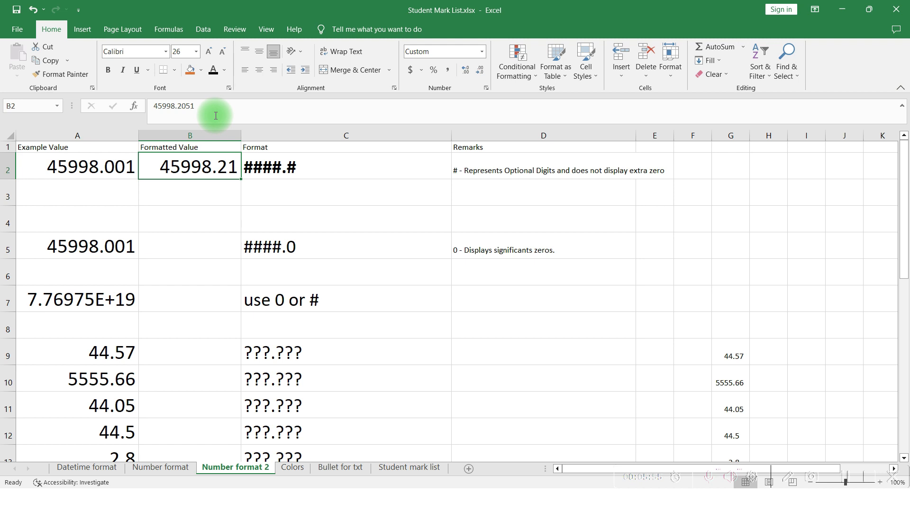
key("ctrl+z")
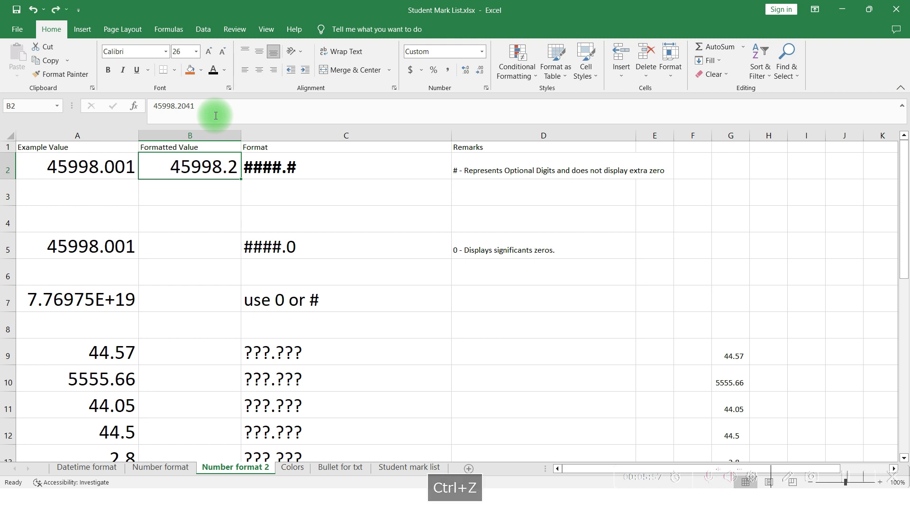
Review B2's custom number format and the ####.0 example row with its remark
key("ctrl+1")
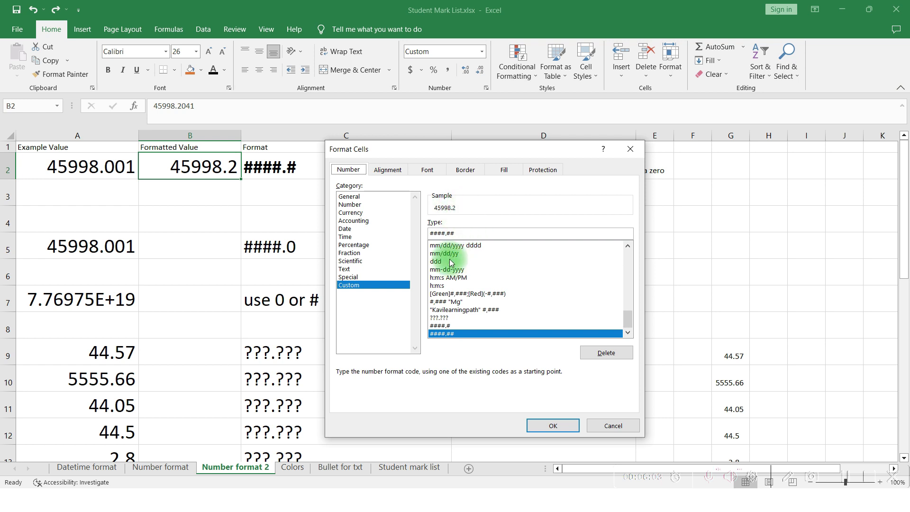
key("Escape")
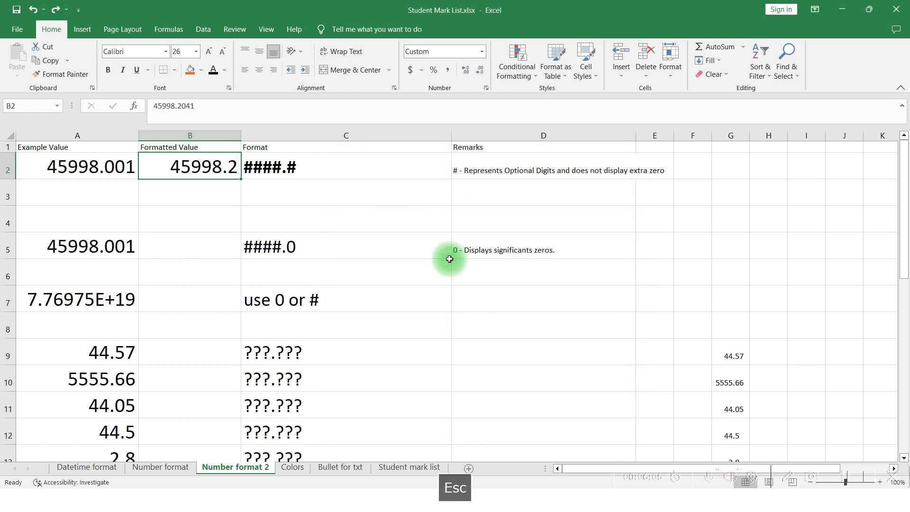
key("Down")
key("Down")
key("Down")
key("Left")
key("Right")
key("Right")
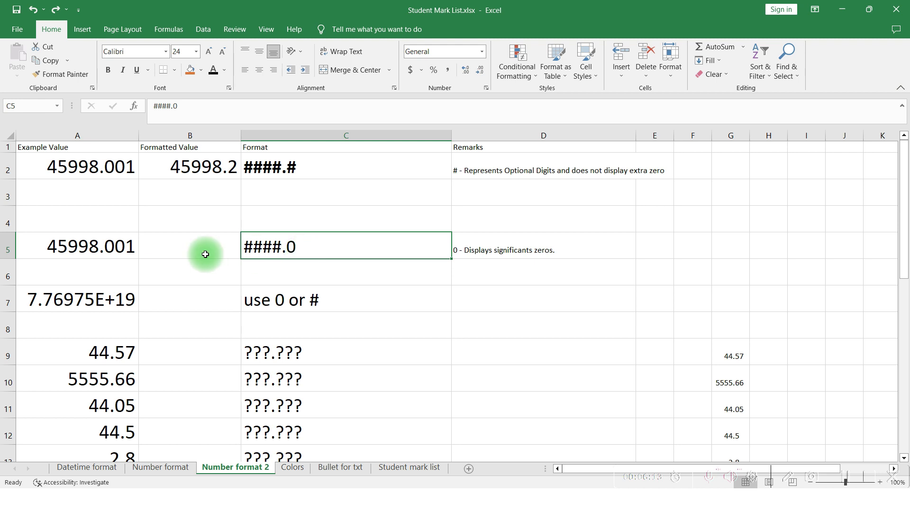
left_click(472, 242)
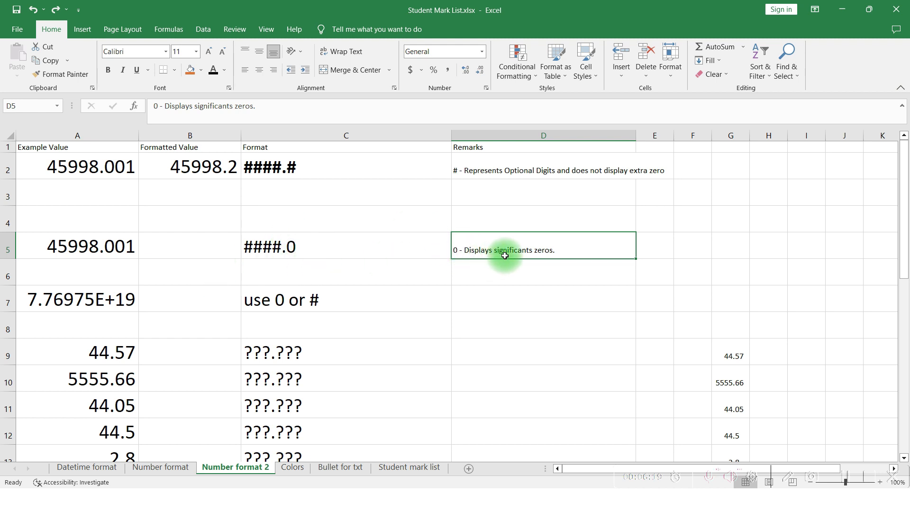
Copy the example value from A5 into the Formatted Value cell B5
left_click(113, 252)
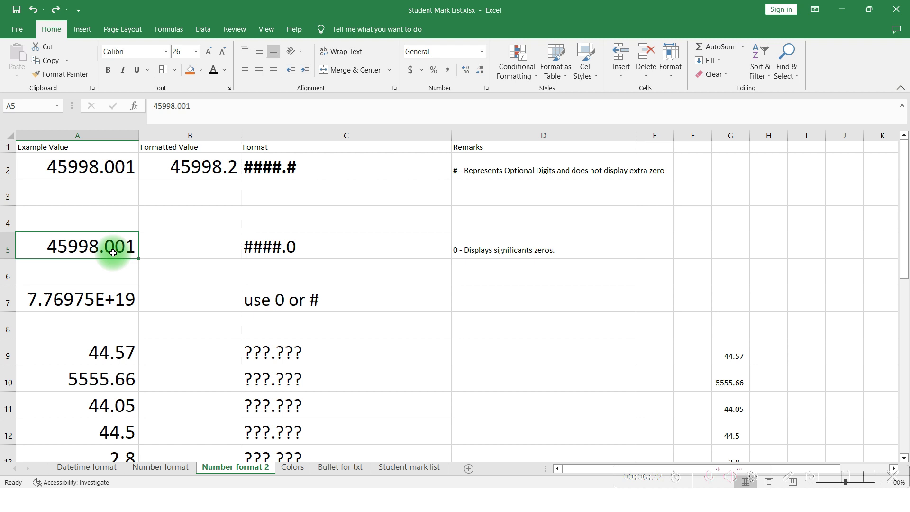
key("ctrl+c")
left_click(141, 245)
key("ctrl+v")
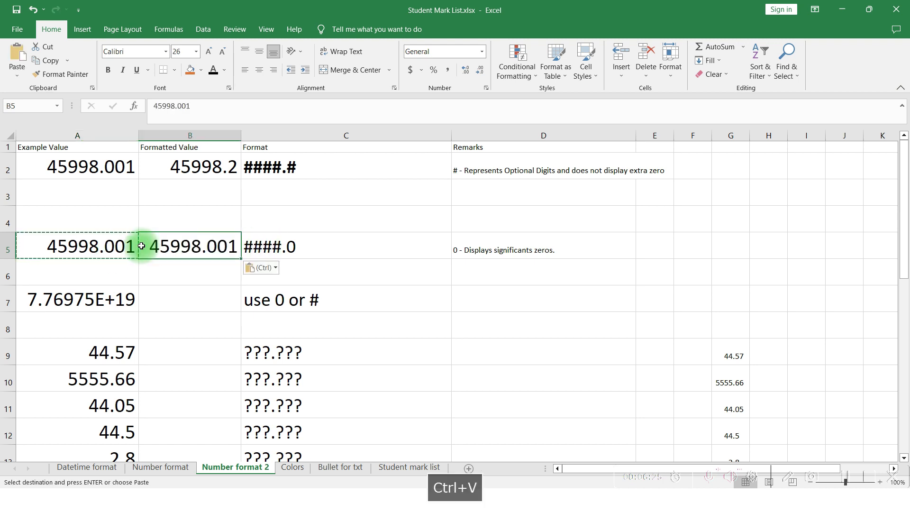
Apply the custom number format ####.0 to cell B5 through the Format Cells dialog
key("ctrl+1")
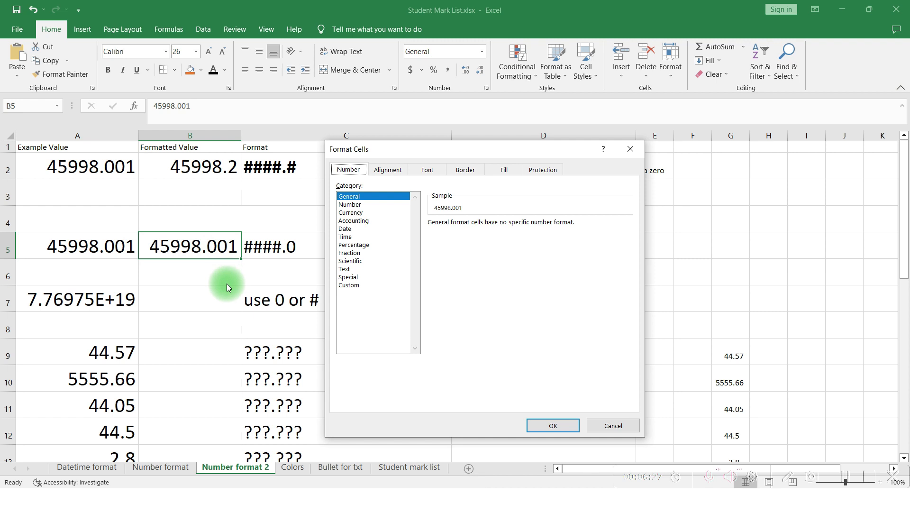
left_click(356, 286)
left_click(450, 232)
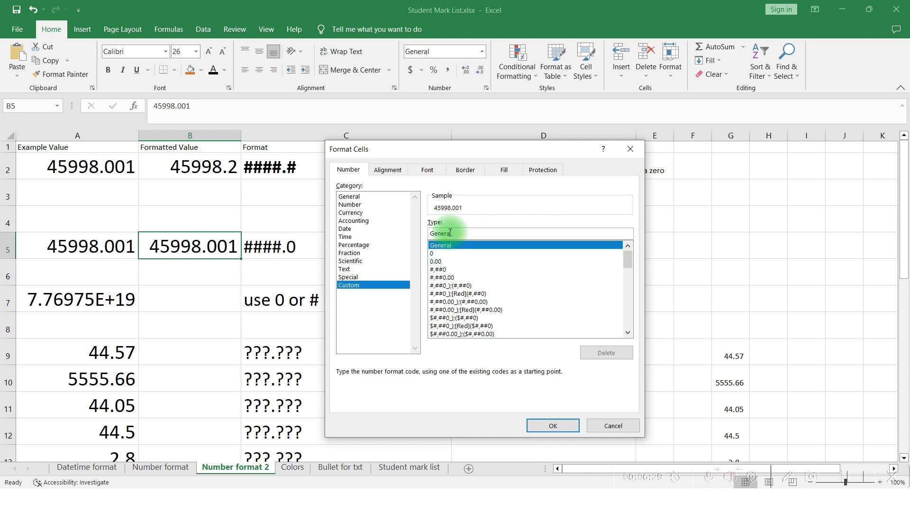
type("####")
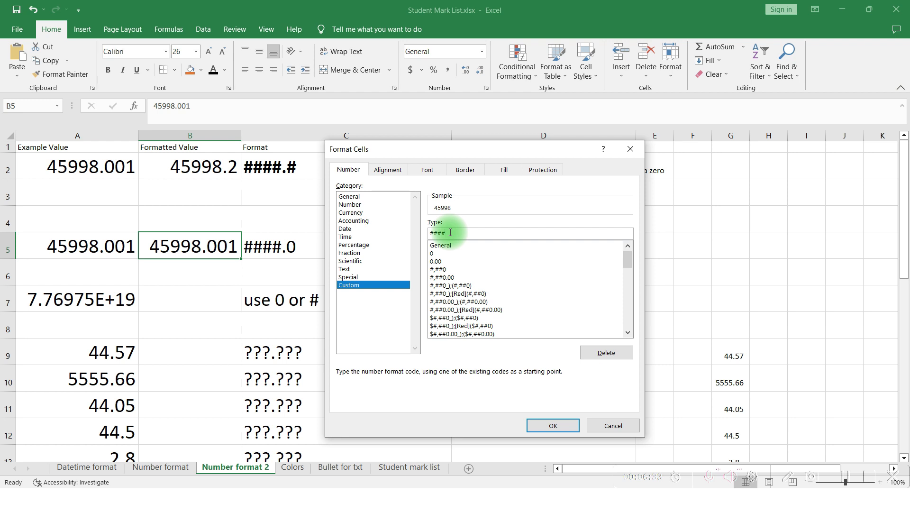
type(".0")
key("Return")
key("Return")
key("Up")
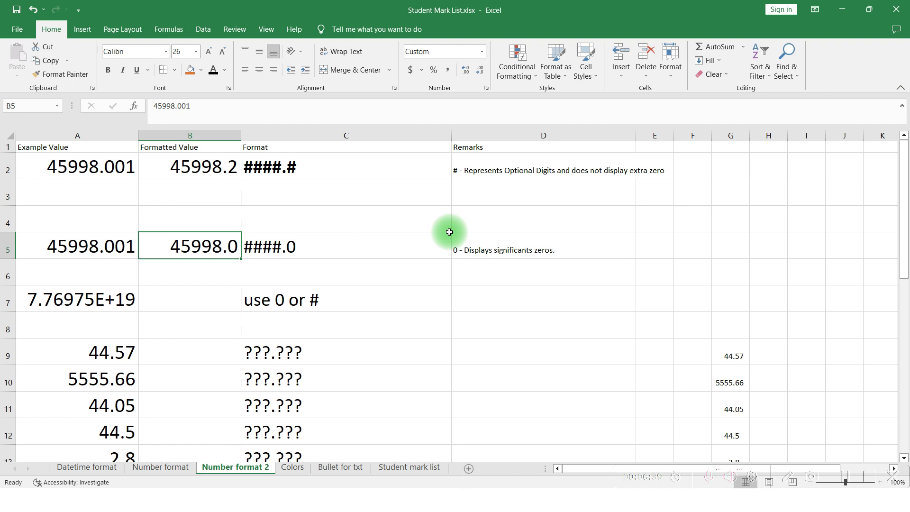
Change the value in B5 to 45998.101
key("F2")
key("Left")
key("Left")
key("BackSpace")
type("1")
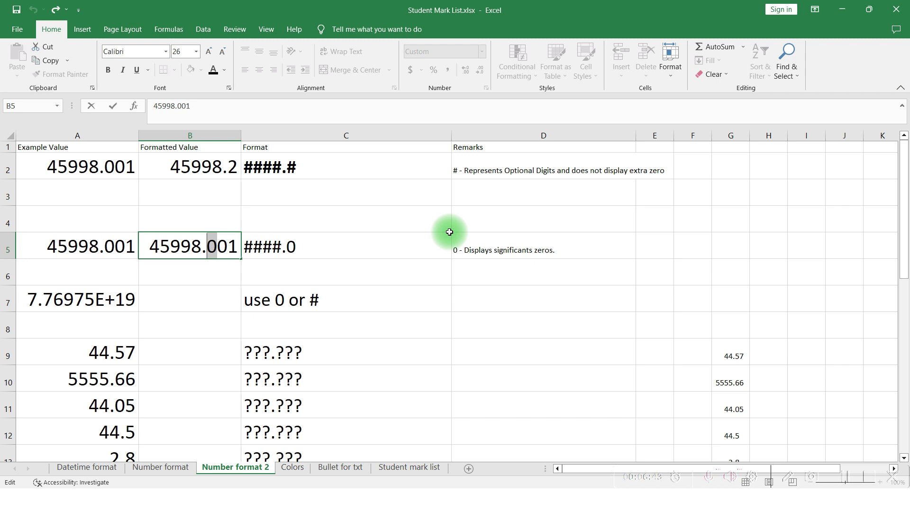
key("Return")
key("Up")
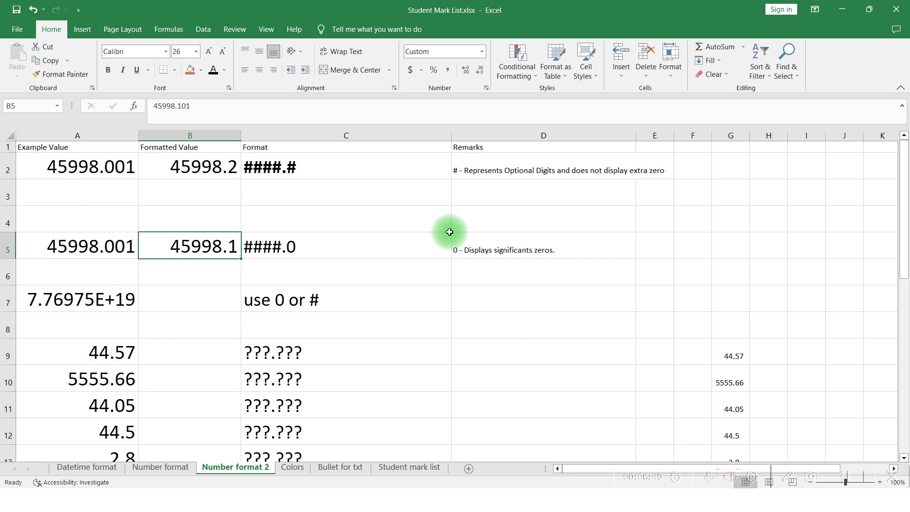
Set the value in B5 back to 45998.001
key("F2")
key("Left")
key("Left")
key("Left")
key("shift+Right")
type("0")
key("Return")
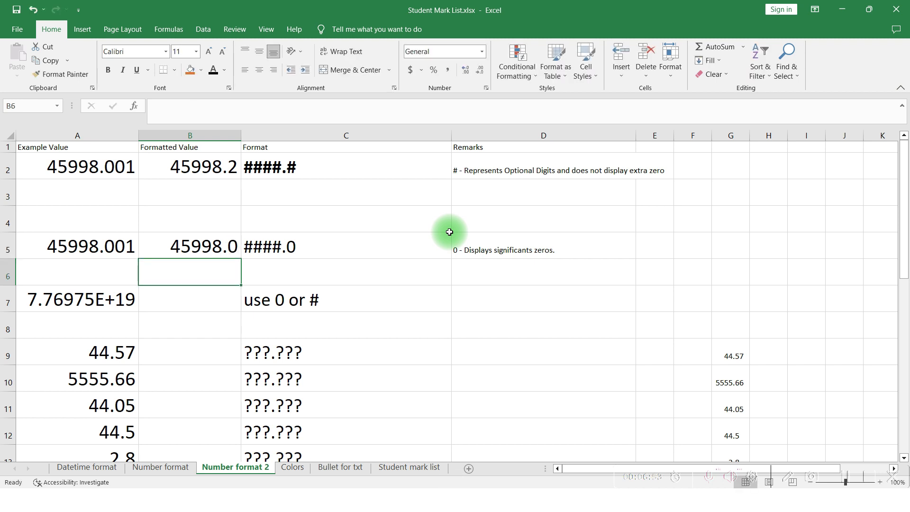
Compare the formatted values in B2 and B5 against their formats
key("Up")
key("Up")
key("Up")
key("Up")
key("Up")
key("Down")
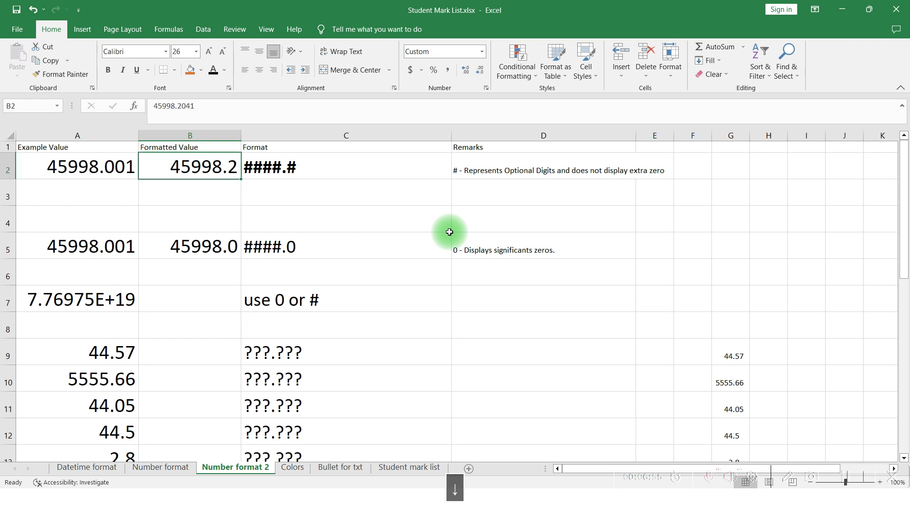
key("Down")
key("Down")
key("Down")
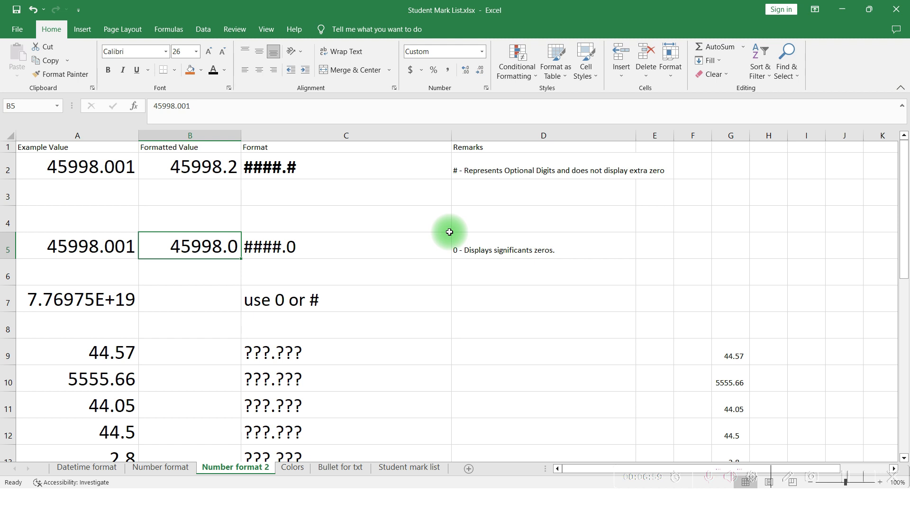
key("Up")
key("Down")
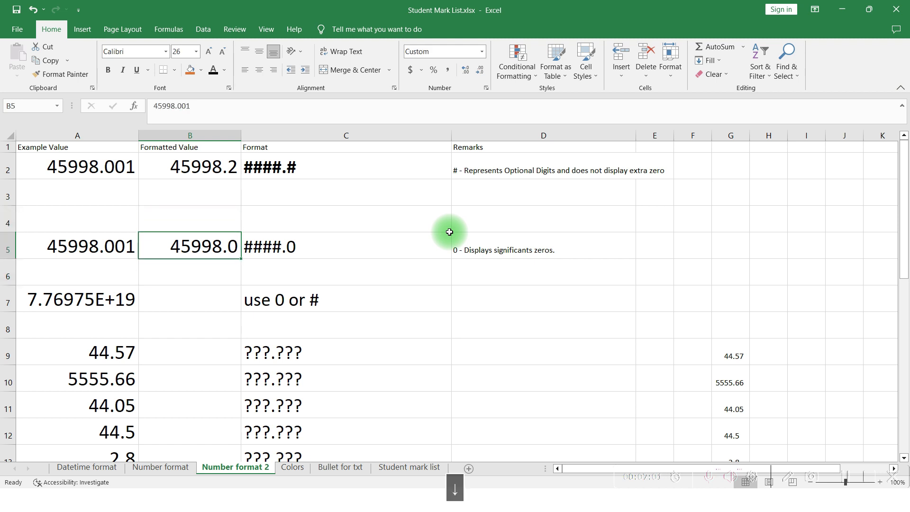
left_click_drag(427, 270, 210, 253)
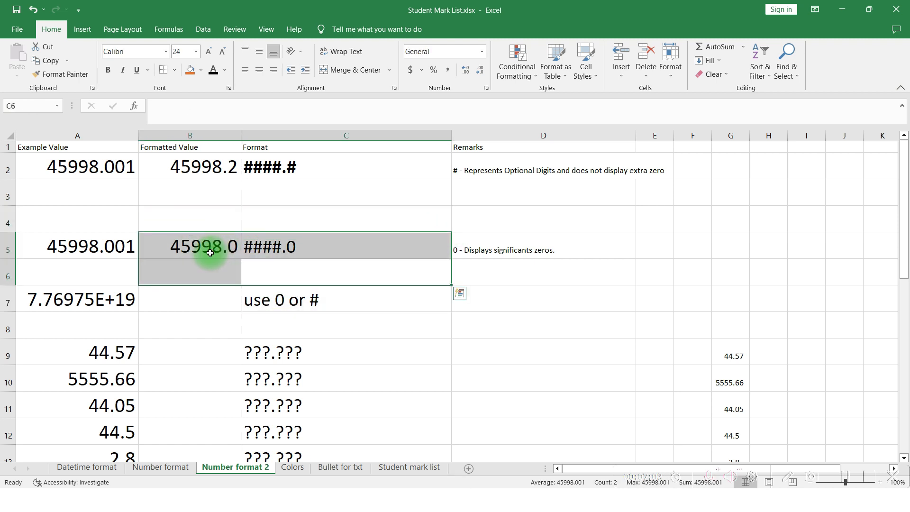
Inspect the full stored value of the large scientific-notation number in A7
left_click(210, 253)
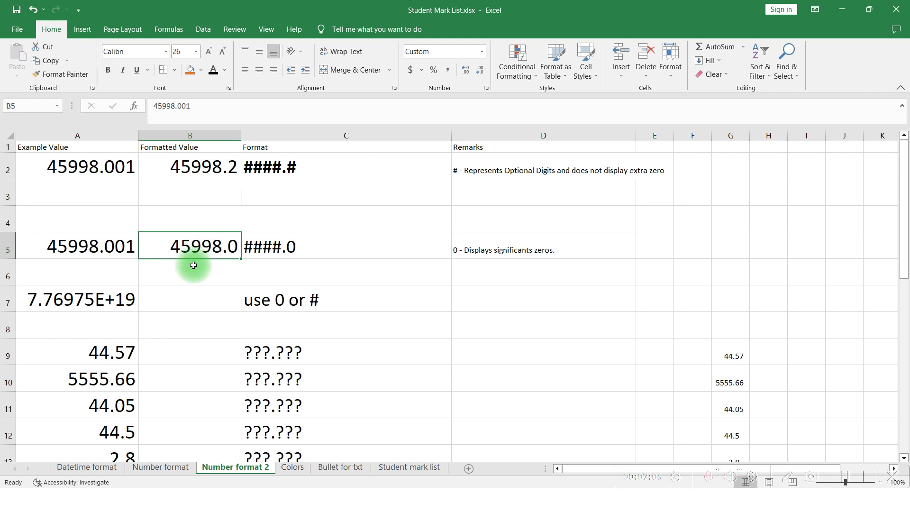
left_click(93, 307)
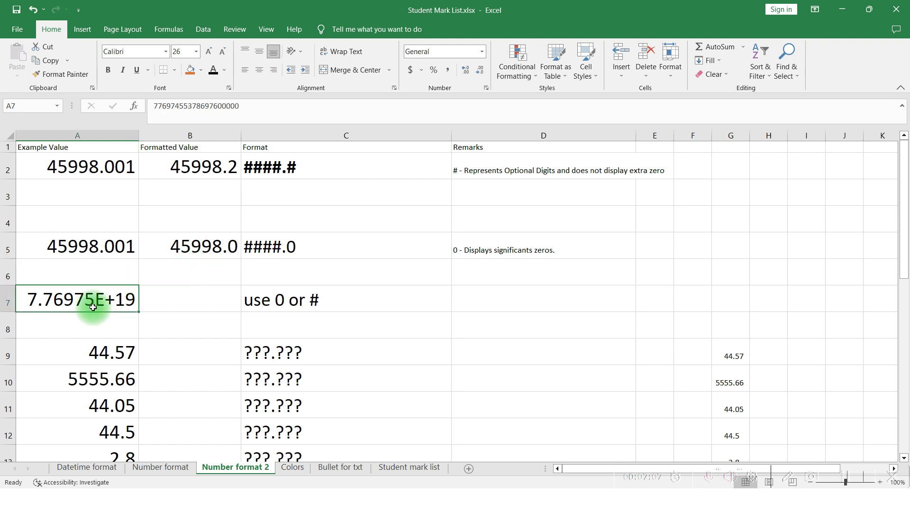
left_click_drag(250, 107, 156, 108)
key("Escape")
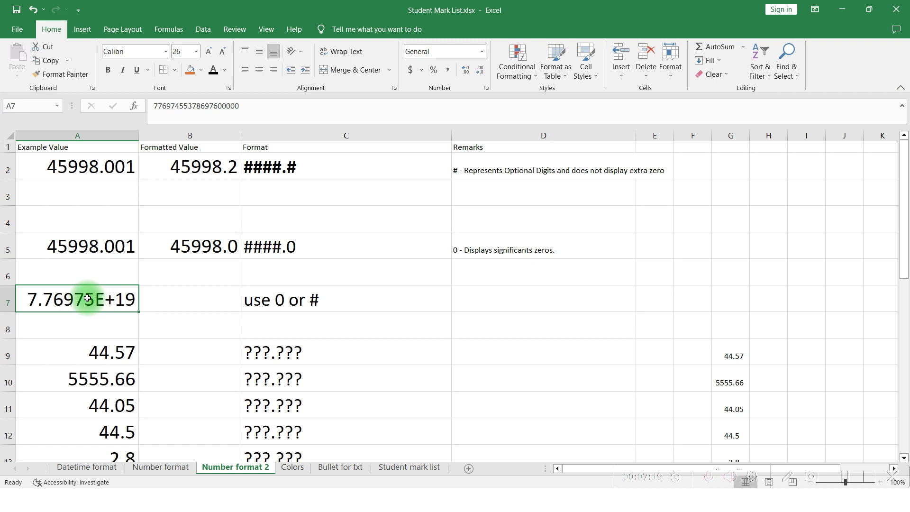
key("F2")
key("Escape")
key("ctrl+c")
key("Right")
key("ctrl+v")
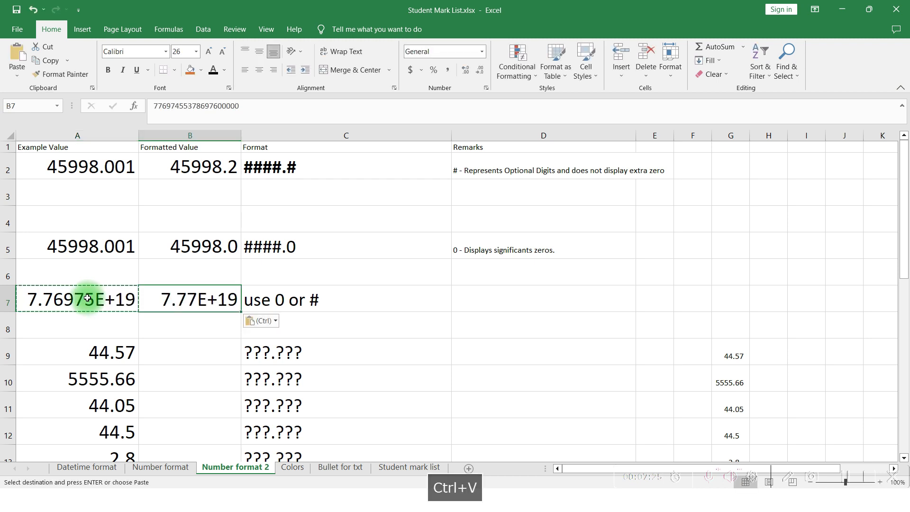
key("ctrl+1")
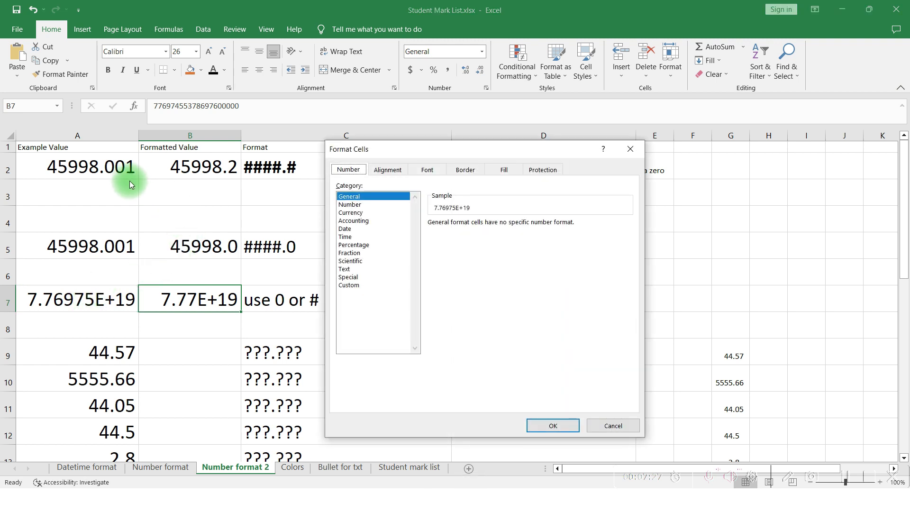
left_click(358, 284)
double_click(451, 231)
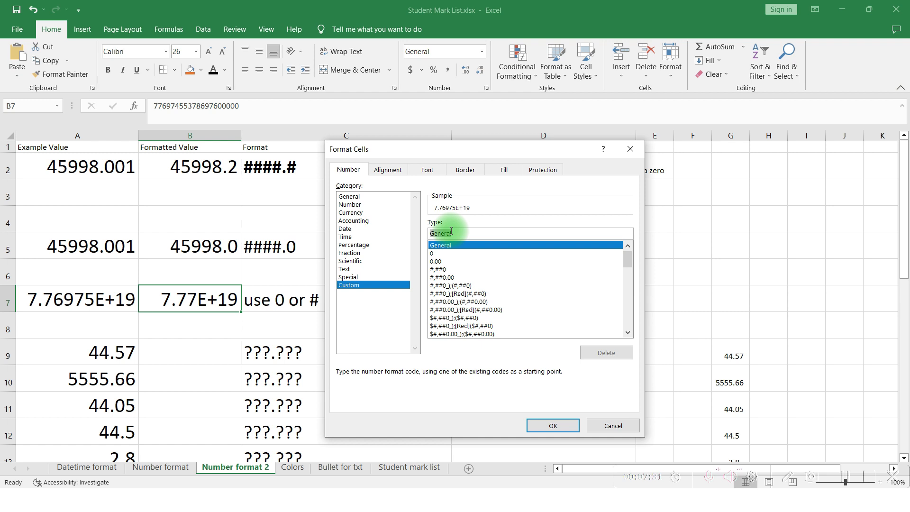
type("00000")
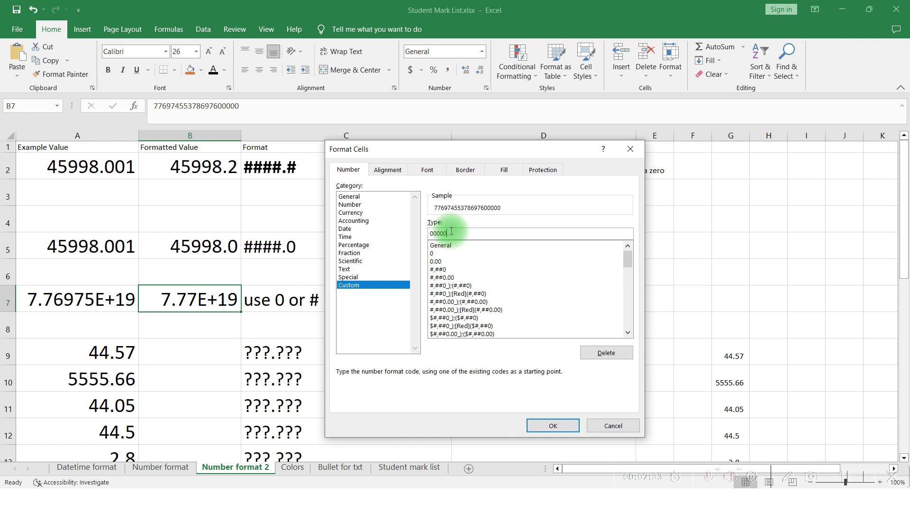
type("00000000000000")
key("Return")
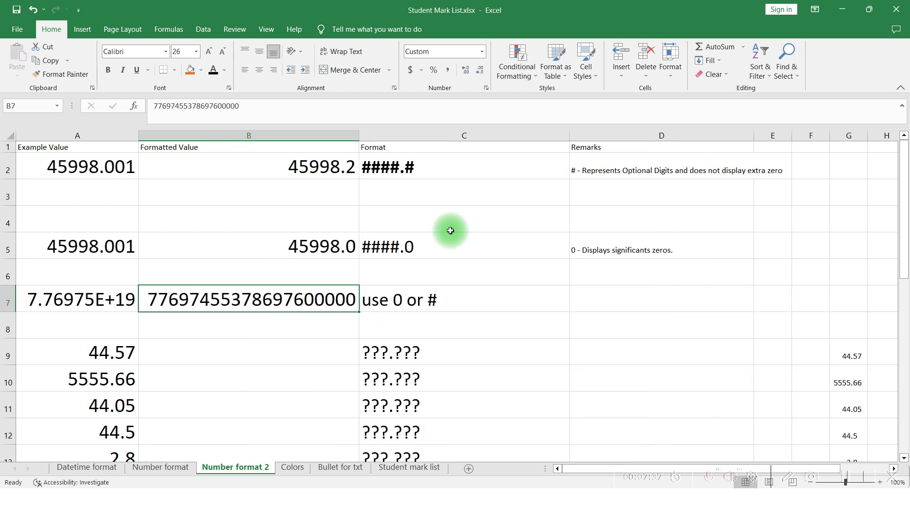
Change B7's custom number format to ################
key("Left")
key("Right")
key("ctrl+1")
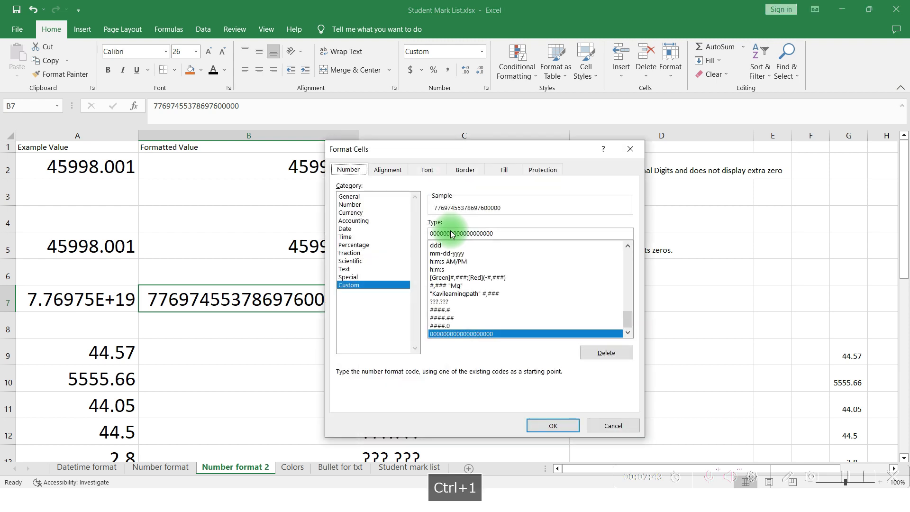
type("#")
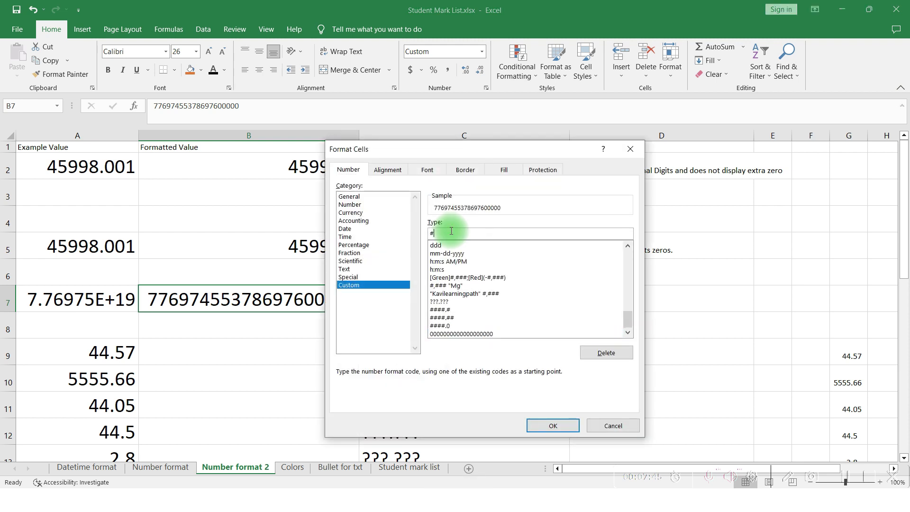
type("###############")
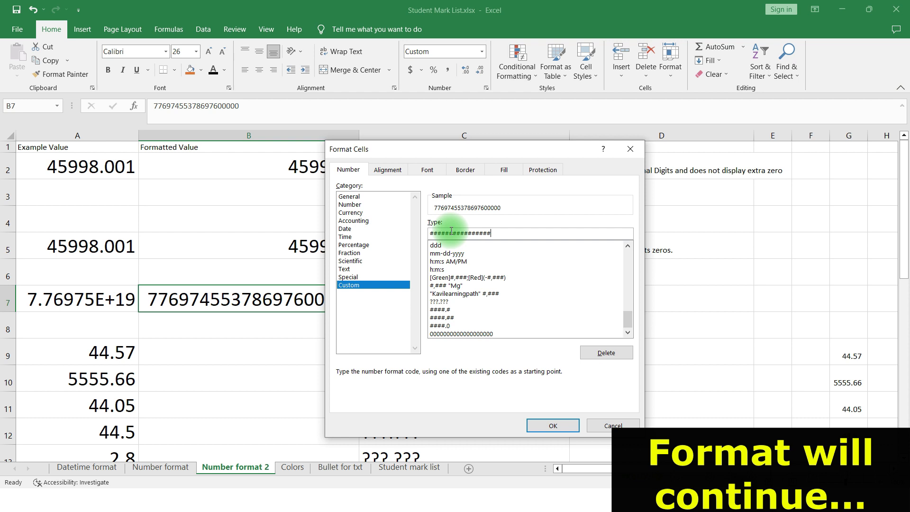
key("Return")
key("Down")
key("Up")
key("Left")
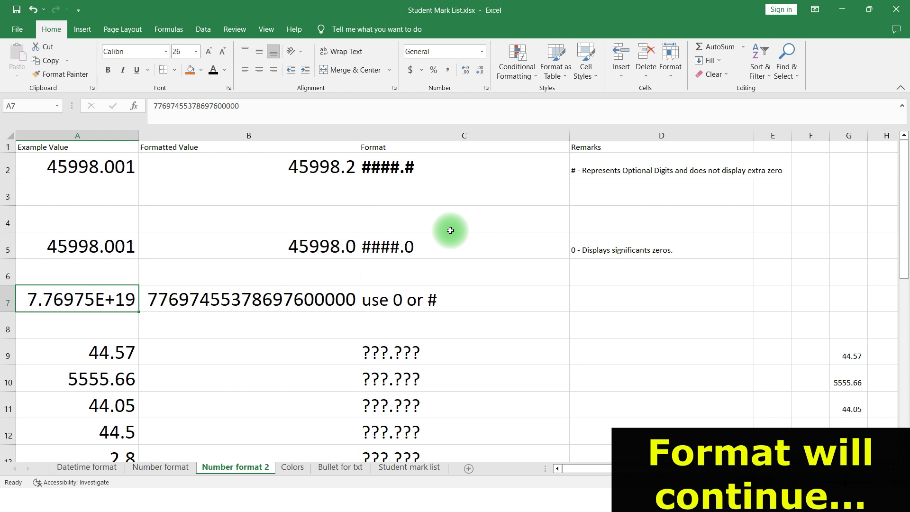
key("Right")
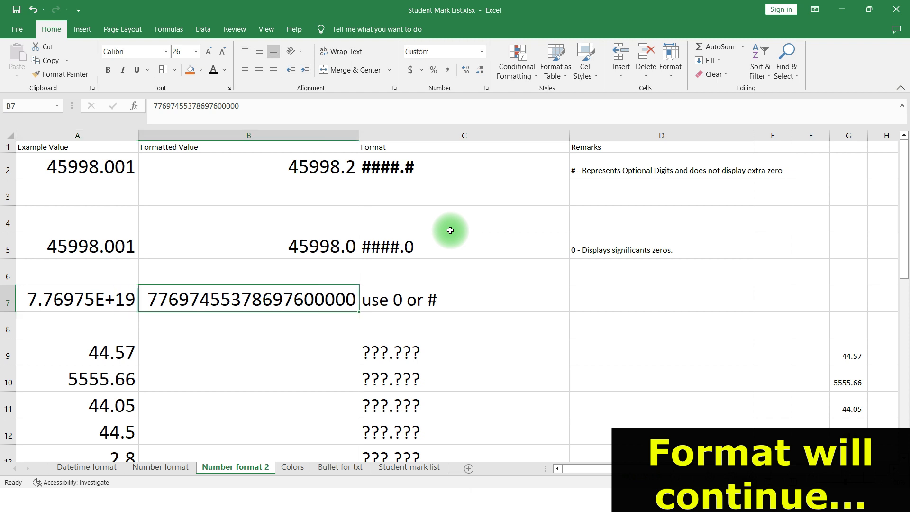
Enter a long 36-digit test number into D7
key("Right")
key("Right")
key("Right")
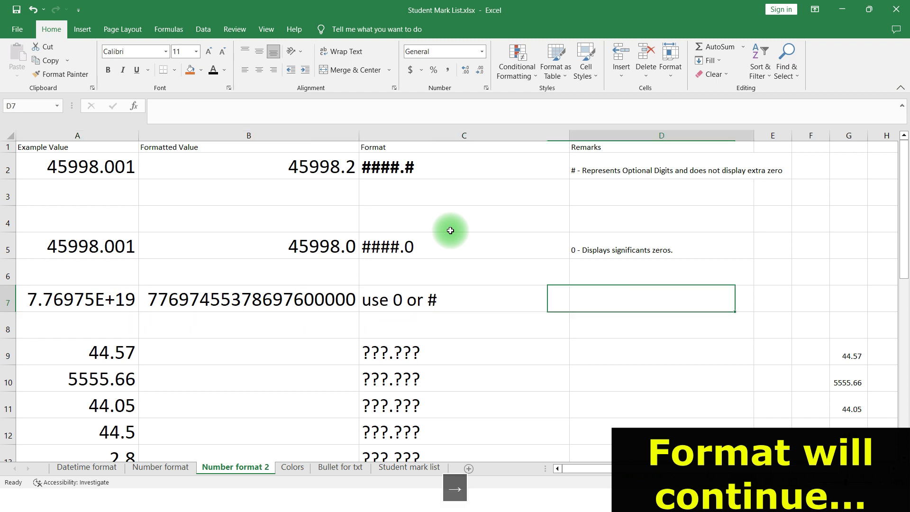
key("Left")
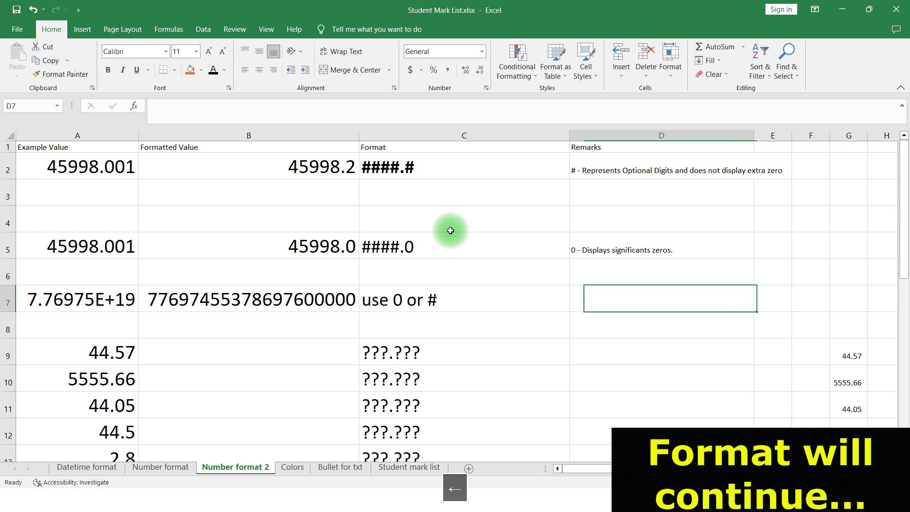
type("34345353453453453345ert")
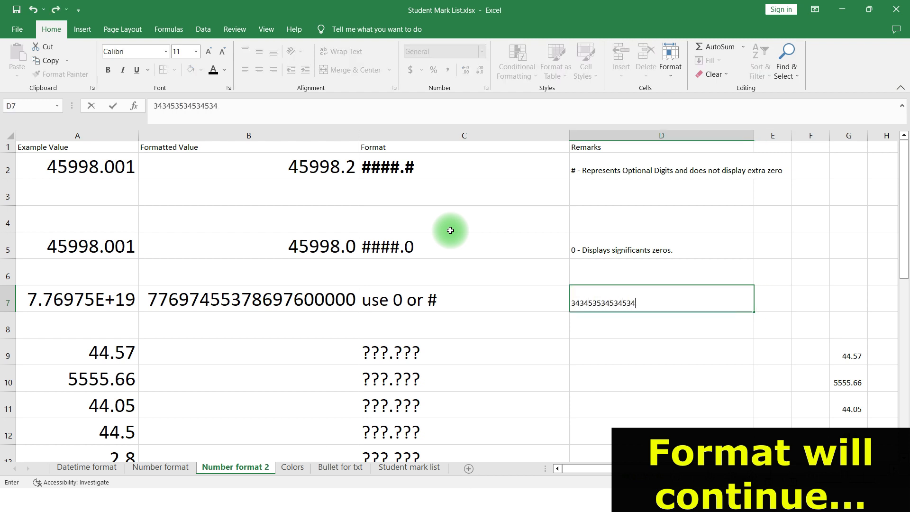
key("BackSpace")
key("BackSpace")
key("BackSpace")
type("4534656564545666")
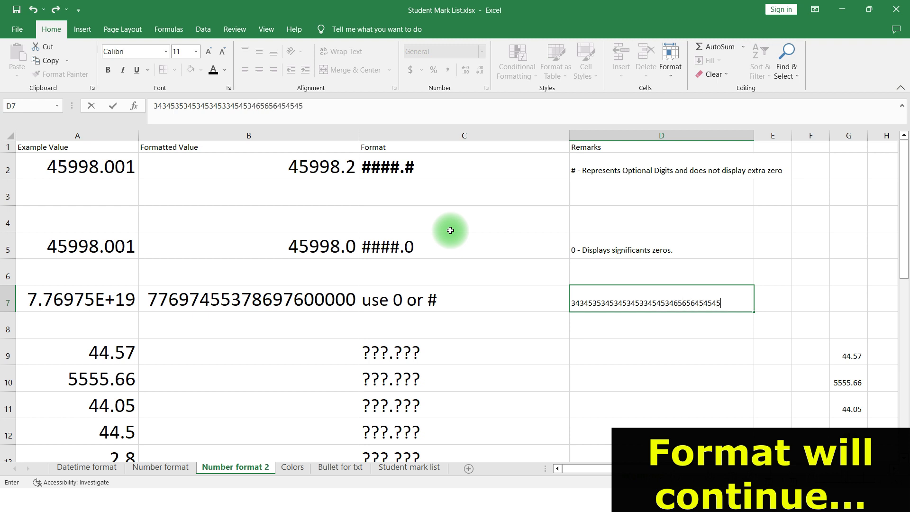
key("Return")
Apply the custom number format ###### to D7
key("Up")
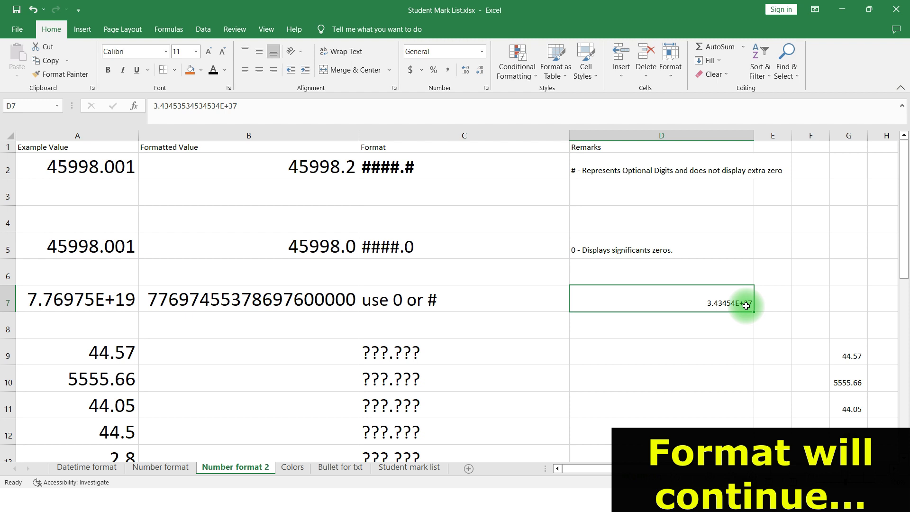
key("ctrl+1")
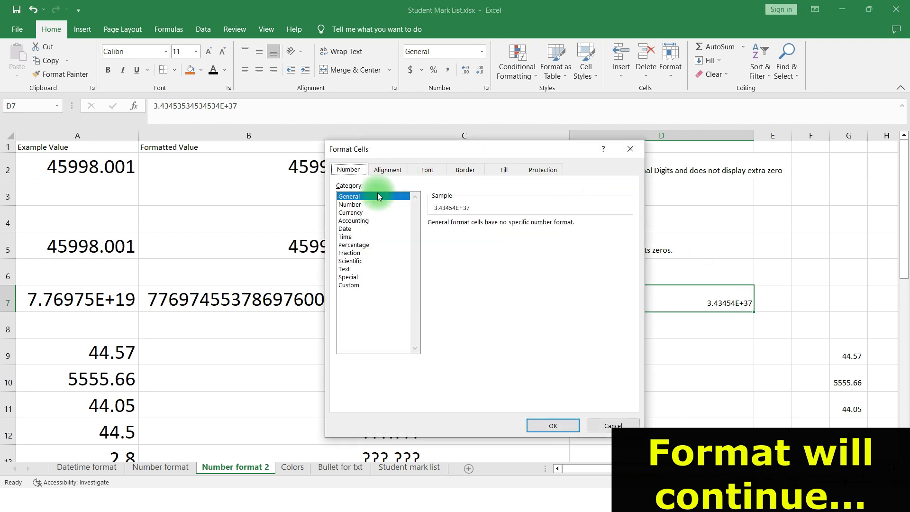
left_click(353, 285)
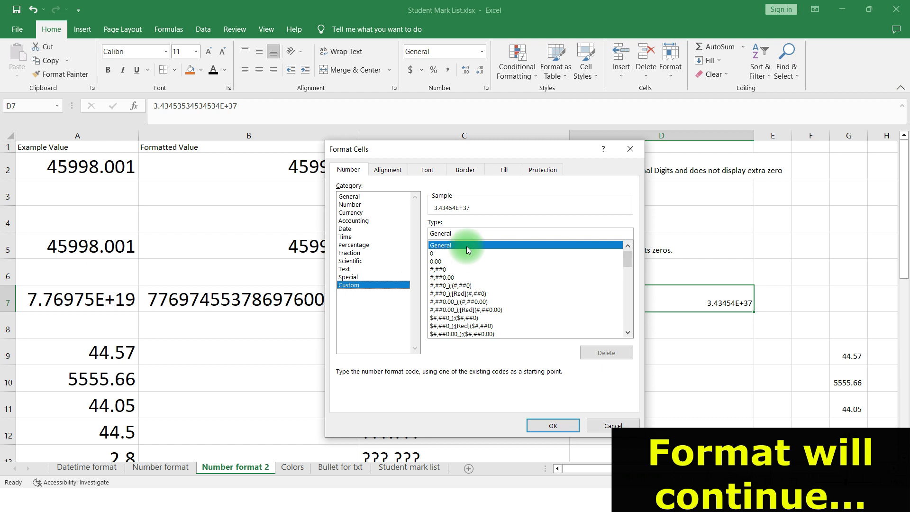
double_click(451, 233)
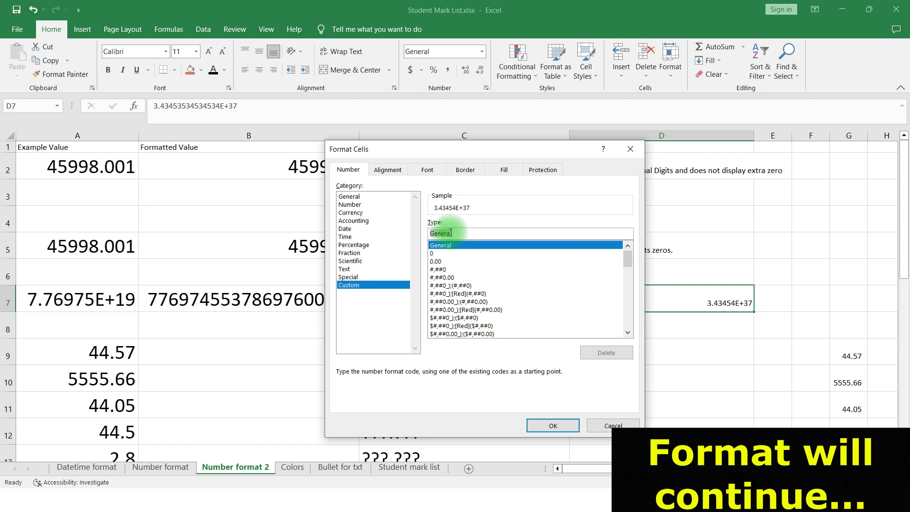
type("######")
key("Return")
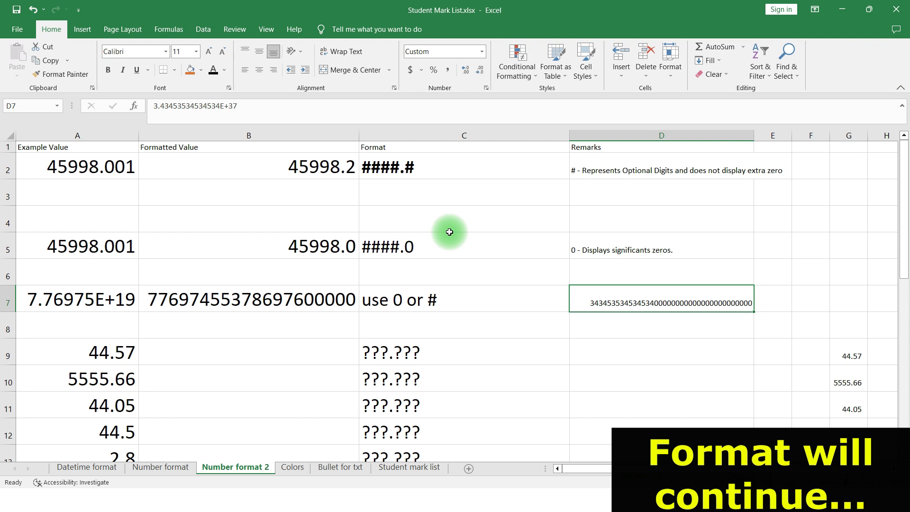
Compare the formatted large numbers in B7 and D7 with the original value in A7
key("Down")
key("Up")
key("Left")
key("Left")
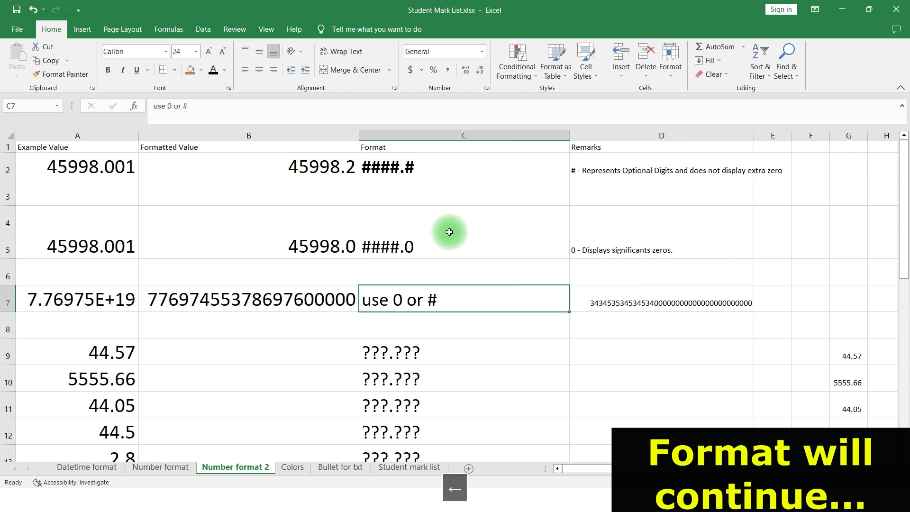
key("Right")
key("Right")
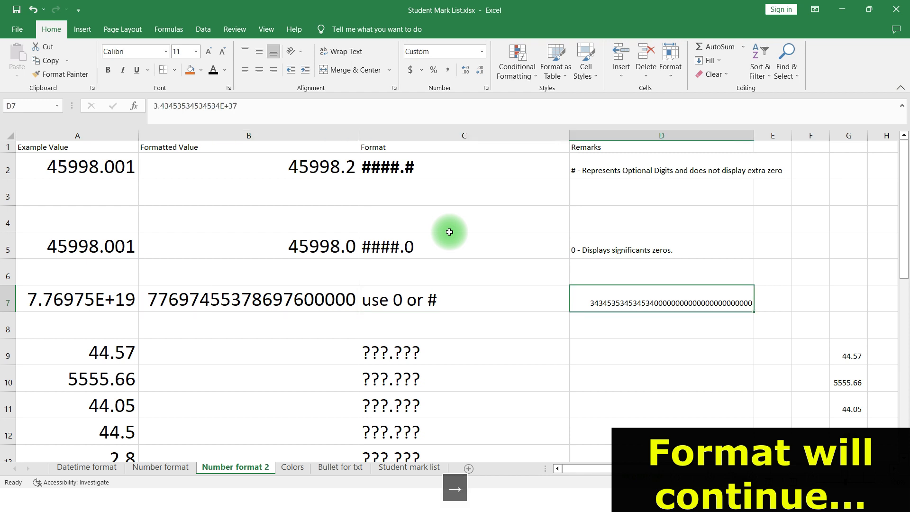
key("F2")
key("Return")
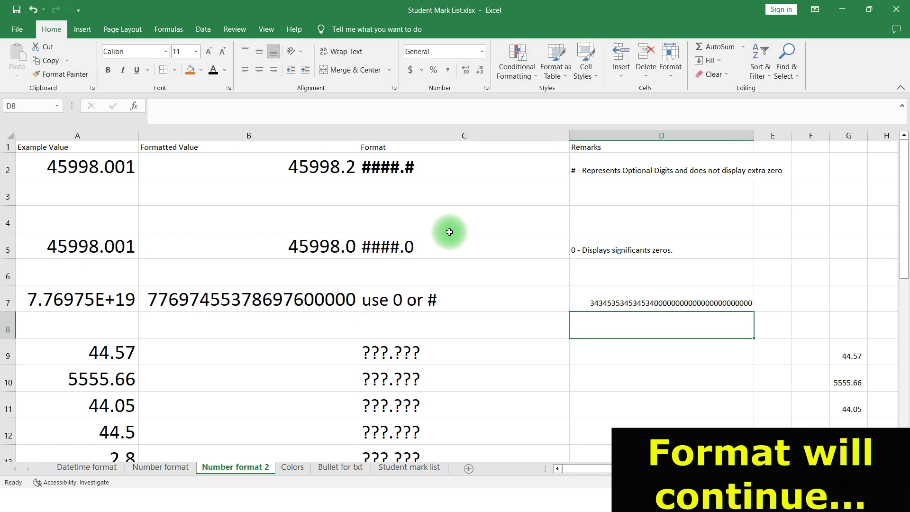